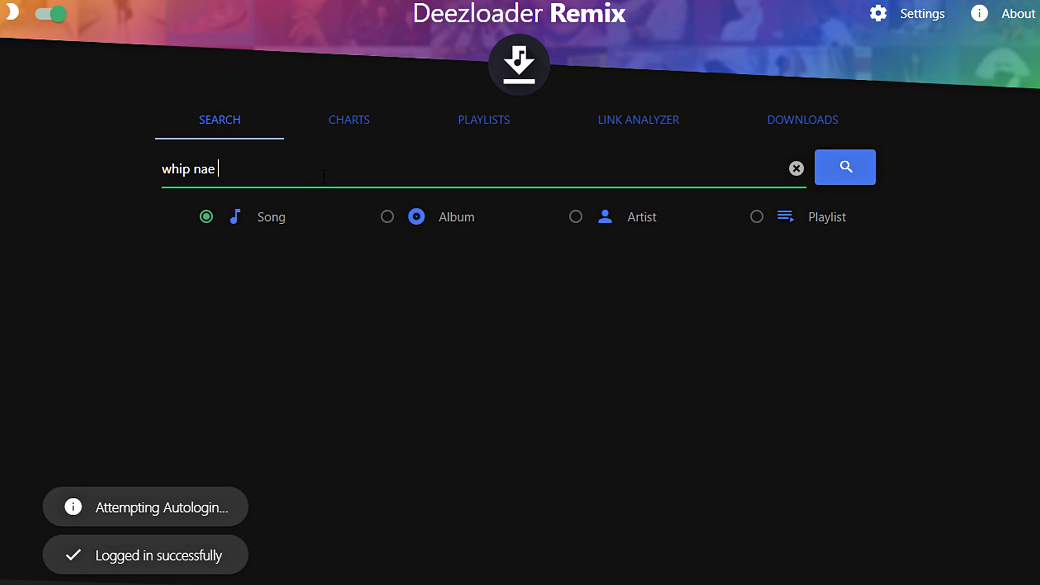
Download Silento's 'Watch Me (Whip / Nae Nae)' and open its flac downloads folder
{"action": "left_click", "coordinate": [856, 342]}
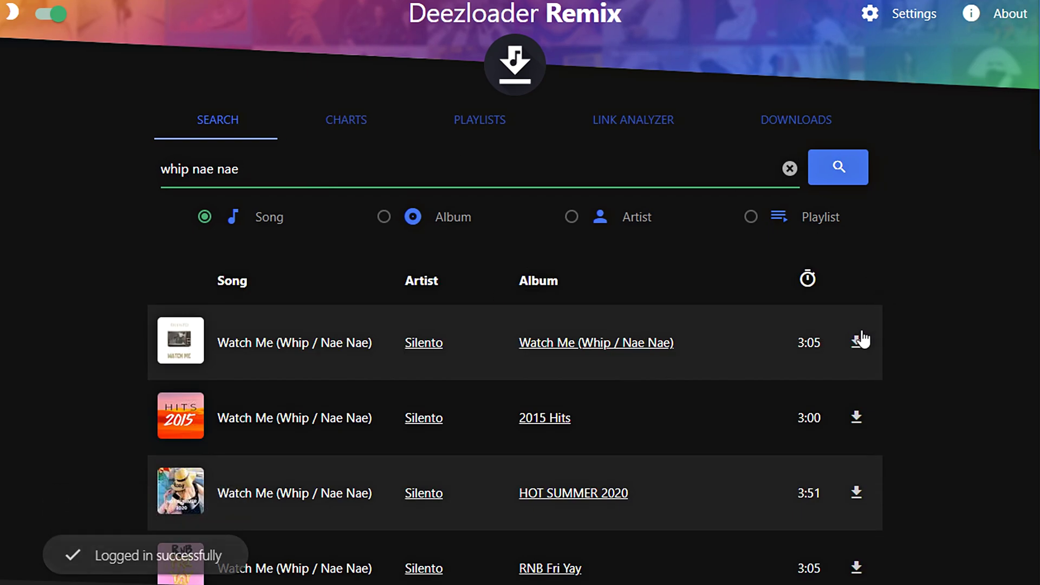
{"action": "left_click", "coordinate": [796, 120]}
{"action": "left_click", "coordinate": [283, 169]}
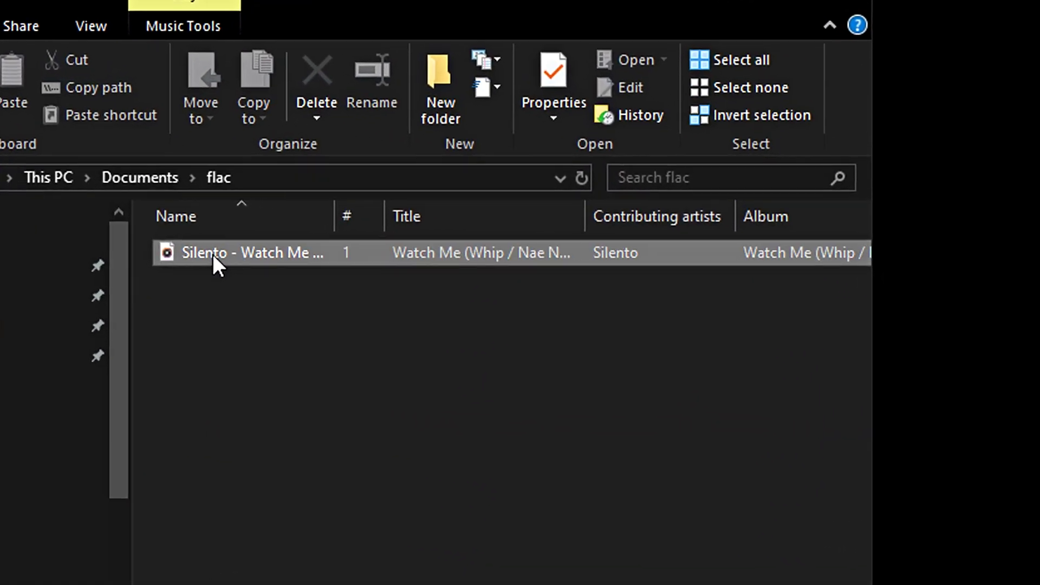
Move the Watch Me song file from the flac folder to the desktop, close both windows, and open it
{"action": "left_click_drag", "start_coordinate": [498, 253], "coordinate": [846, 290]}
{"action": "left_click_drag", "start_coordinate": [648, 379], "coordinate": [650, 385]}
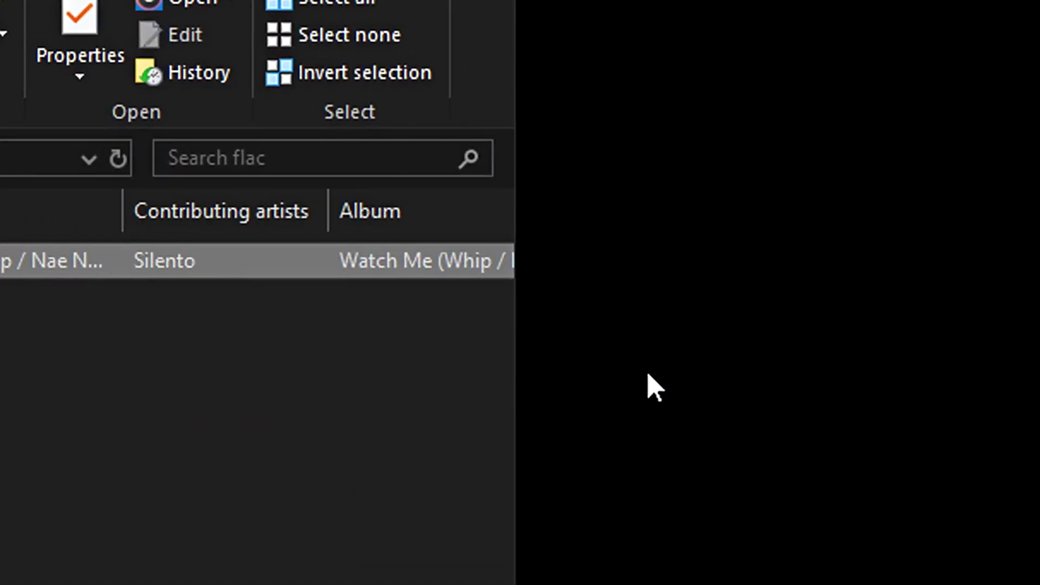
{"action": "left_click", "coordinate": [480, 2]}
{"action": "left_click", "coordinate": [479, 1]}
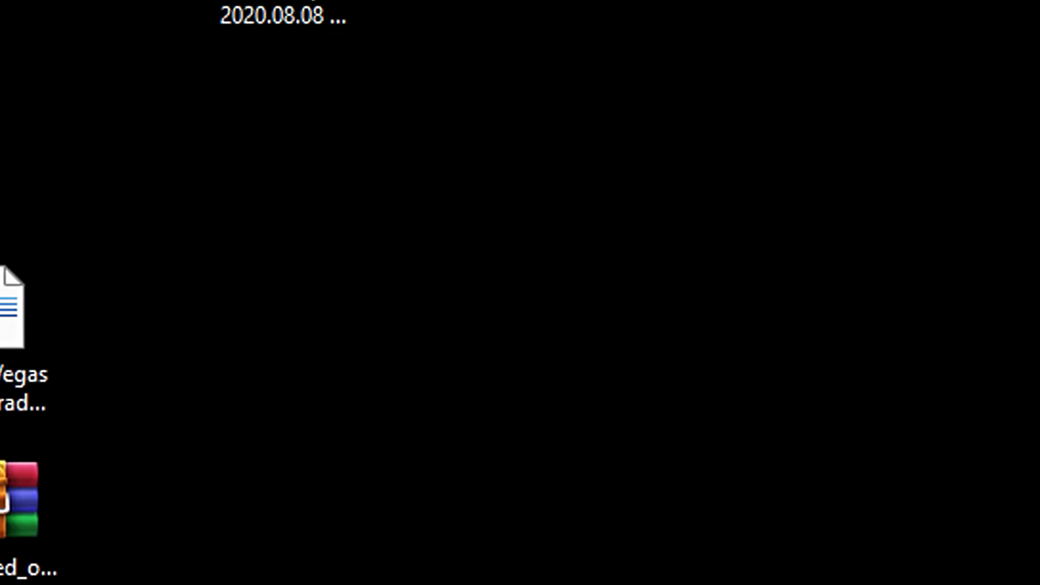
{"action": "double_click", "coordinate": [689, 353]}
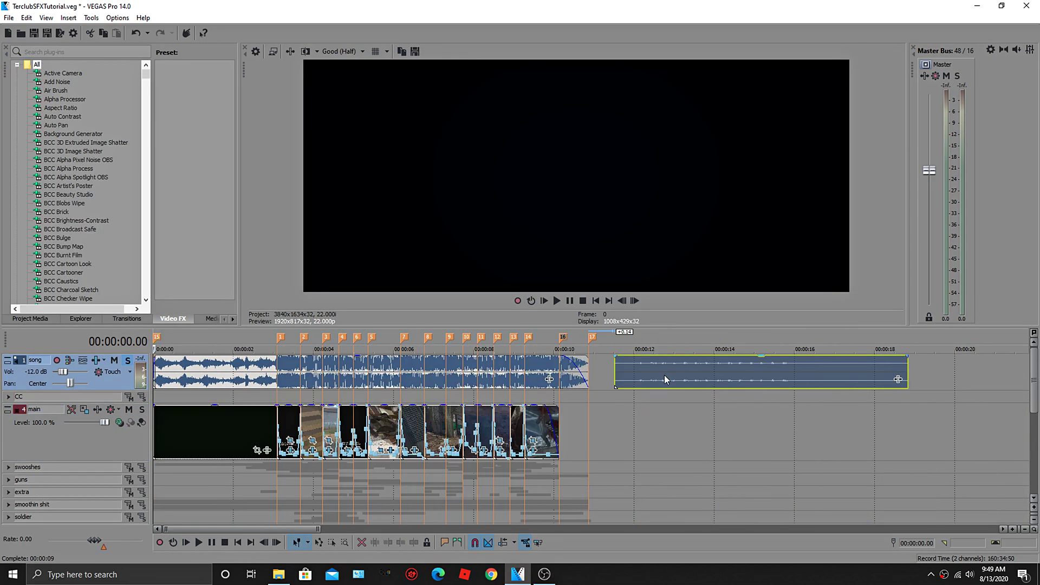
Normalize the song event (16.1 dB gain) in its Properties and preview the boosted playback
{"action": "left_click", "coordinate": [665, 379]}
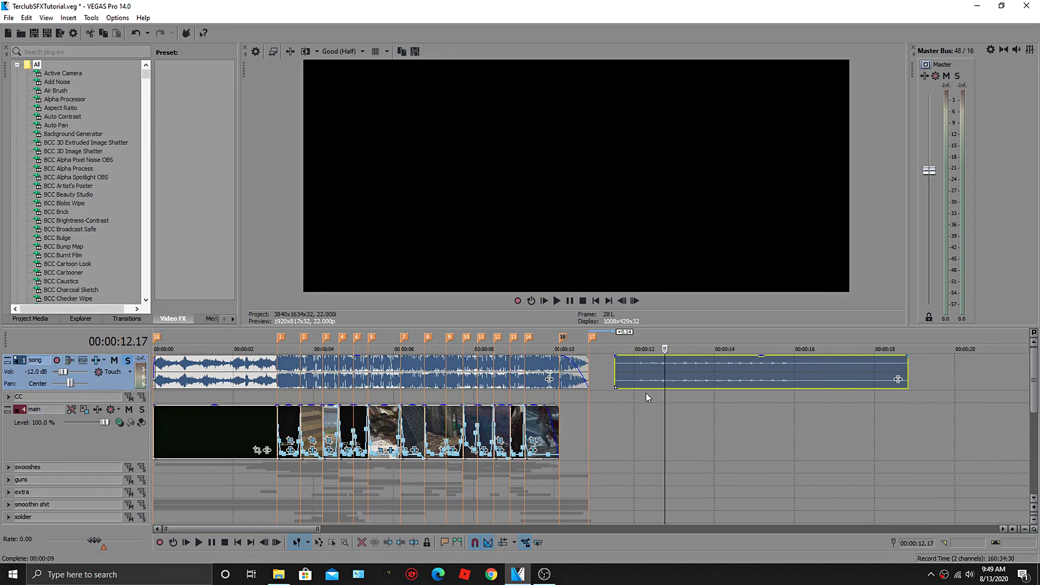
{"action": "scroll", "coordinate": [645, 392], "scroll_direction": "up", "scroll_amount": 3}
{"action": "right_click", "coordinate": [600, 381]}
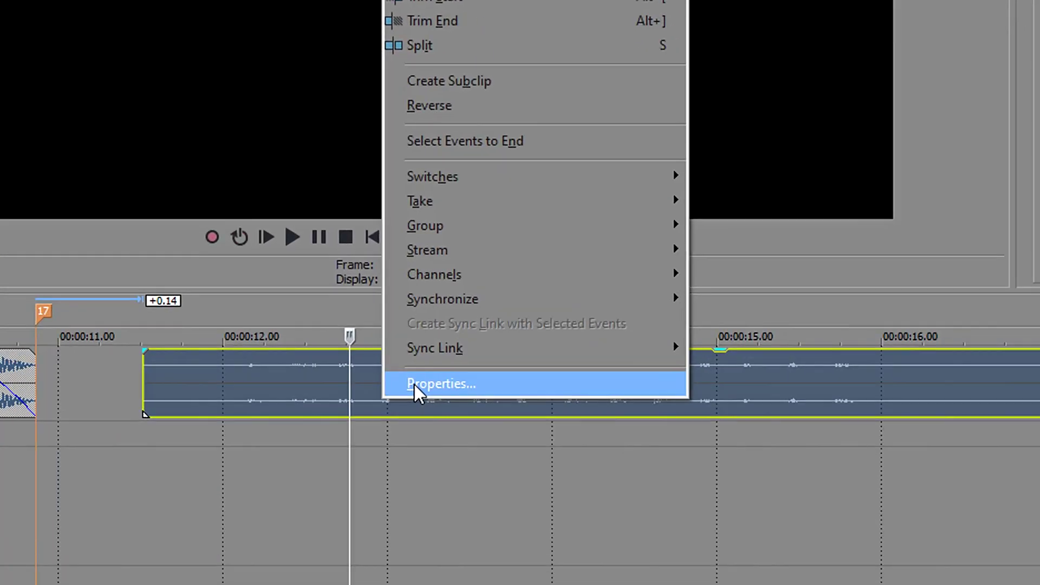
{"action": "left_click", "coordinate": [613, 373]}
{"action": "left_click", "coordinate": [439, 187]}
{"action": "left_click", "coordinate": [657, 475]}
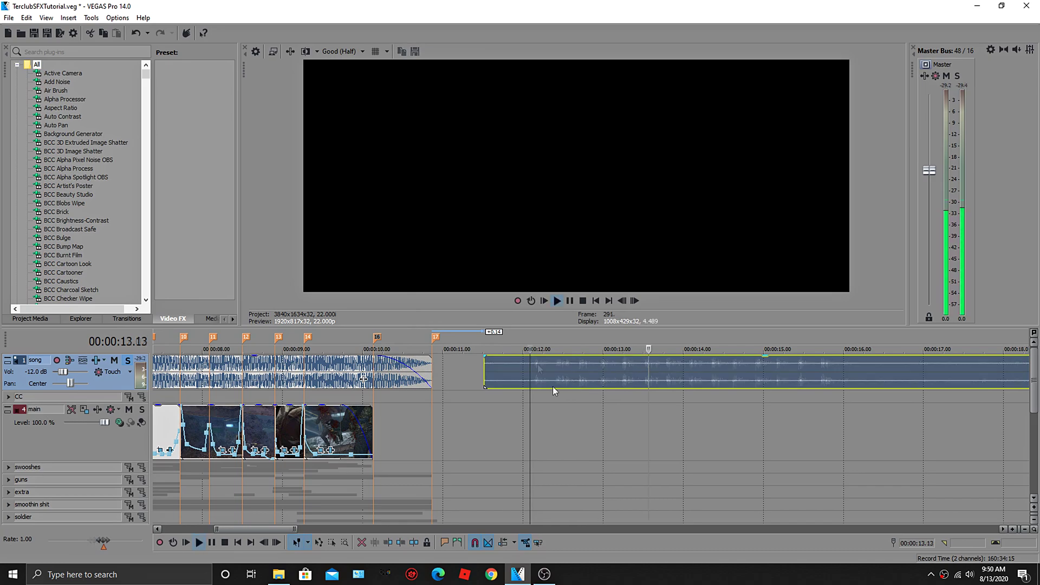
{"action": "key", "text": "space"}
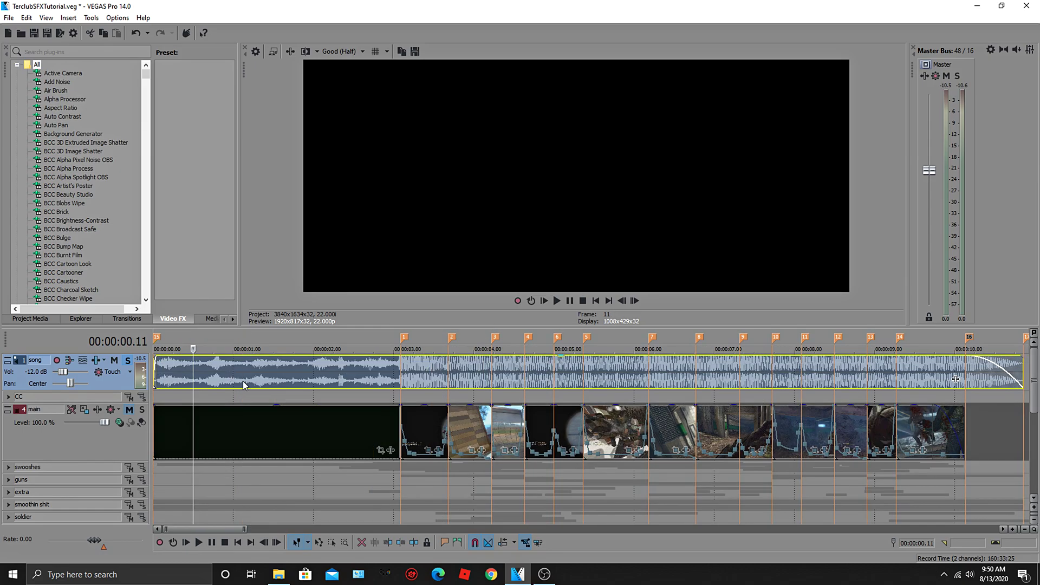
{"action": "right_click", "coordinate": [244, 385]}
{"action": "left_click", "coordinate": [262, 238]}
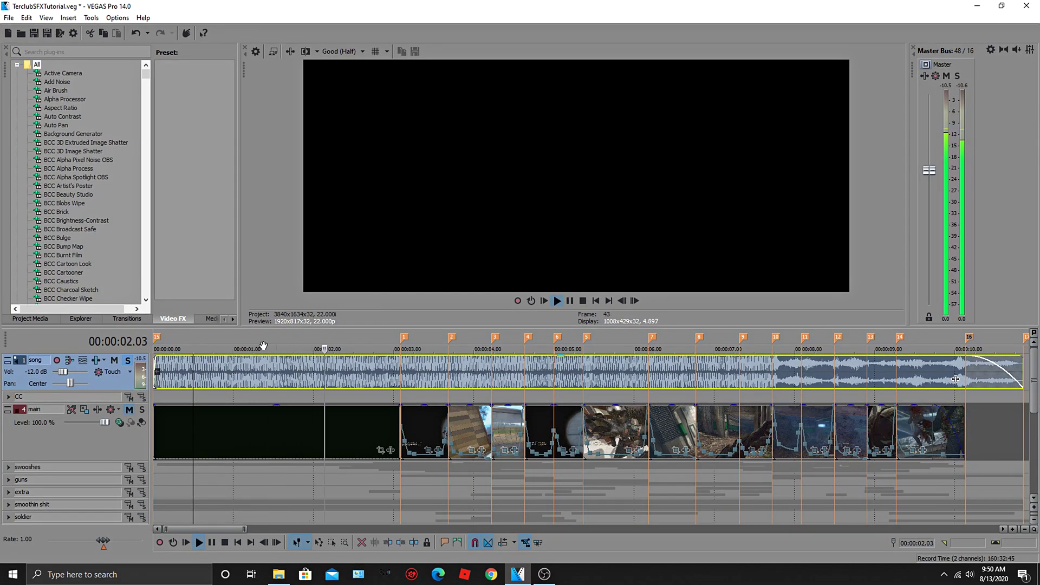
{"action": "key", "text": "space"}
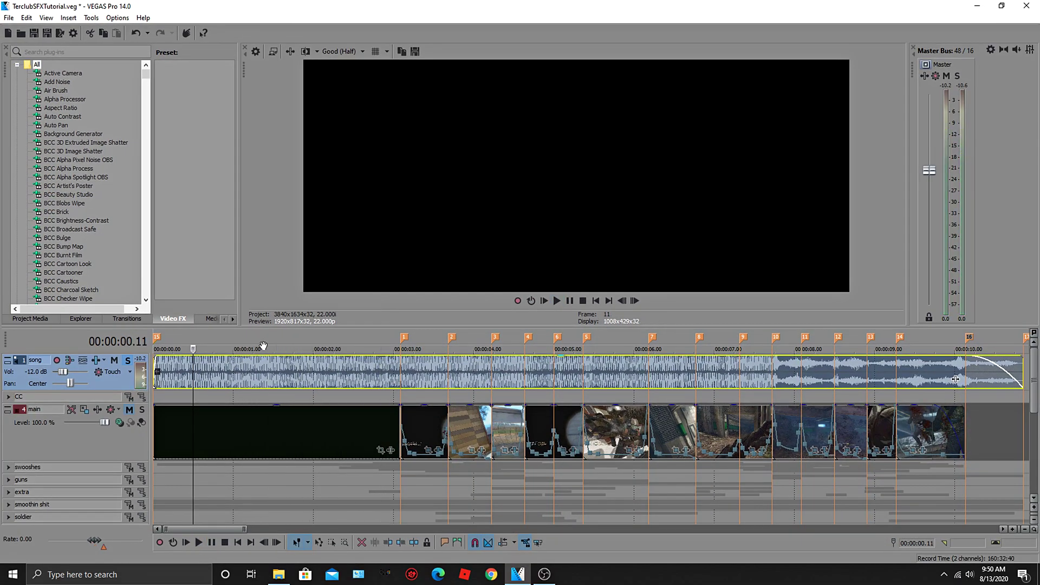
{"action": "right_click", "coordinate": [287, 378]}
{"action": "left_click", "coordinate": [300, 420]}
{"action": "scroll", "coordinate": [227, 385], "scroll_direction": "down", "scroll_amount": 2}
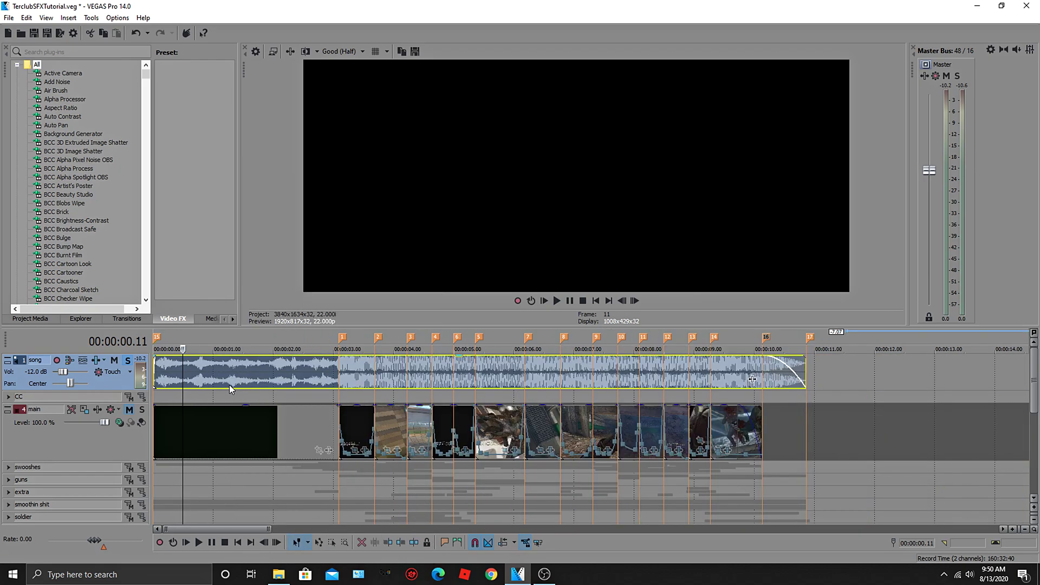
{"action": "scroll", "coordinate": [231, 384], "scroll_direction": "up", "scroll_amount": 1}
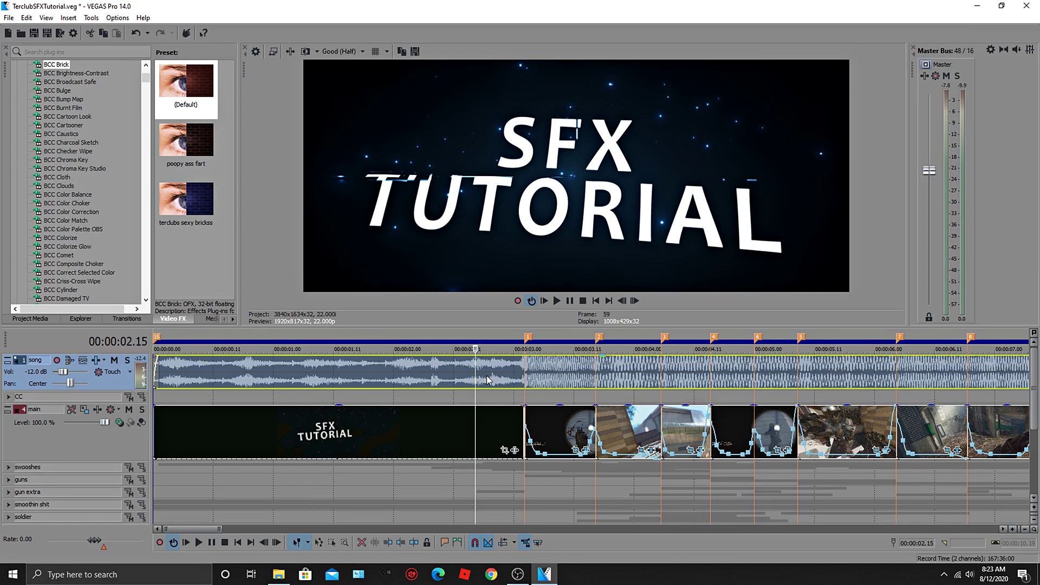
Drop the song's volume to -Inf at marker 1 after 6 dB points at 02.04 and 02.13
{"action": "left_click", "coordinate": [481, 375]}
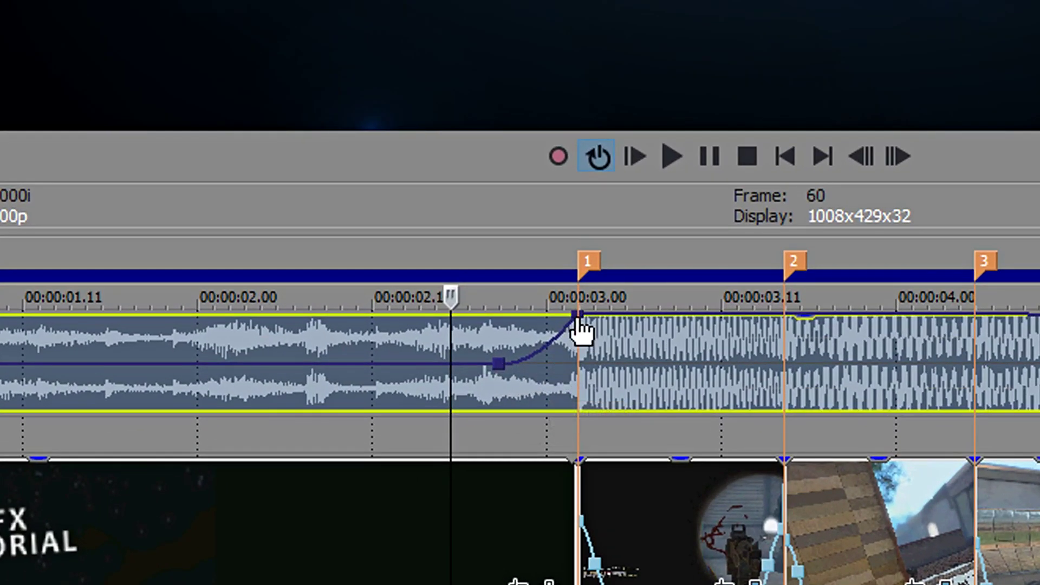
{"action": "left_click_drag", "start_coordinate": [523, 359], "coordinate": [590, 441]}
{"action": "left_click", "coordinate": [592, 359]}
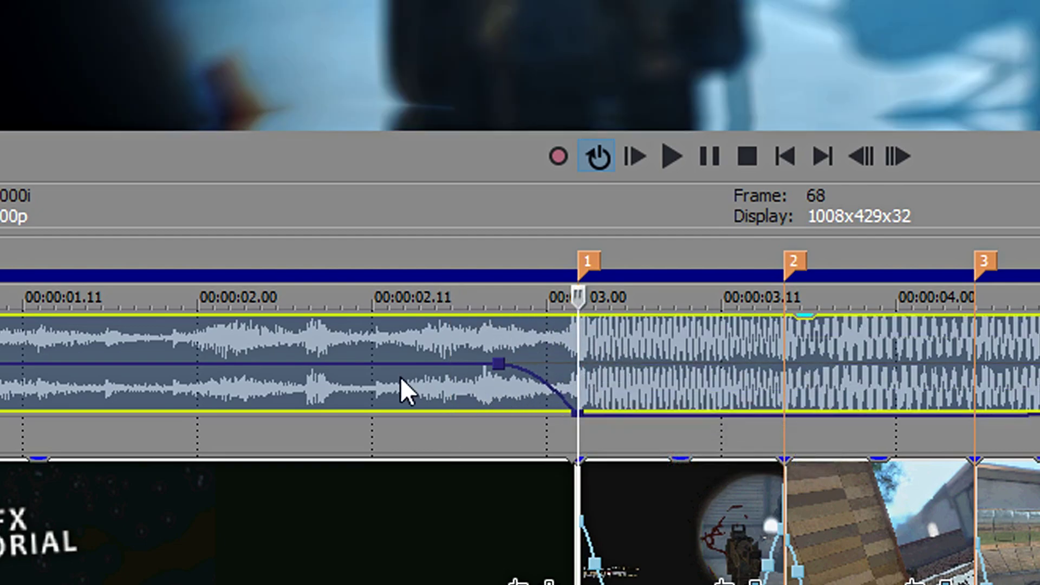
{"action": "double_click", "coordinate": [464, 365]}
{"action": "left_click_drag", "start_coordinate": [434, 362], "coordinate": [253, 301]}
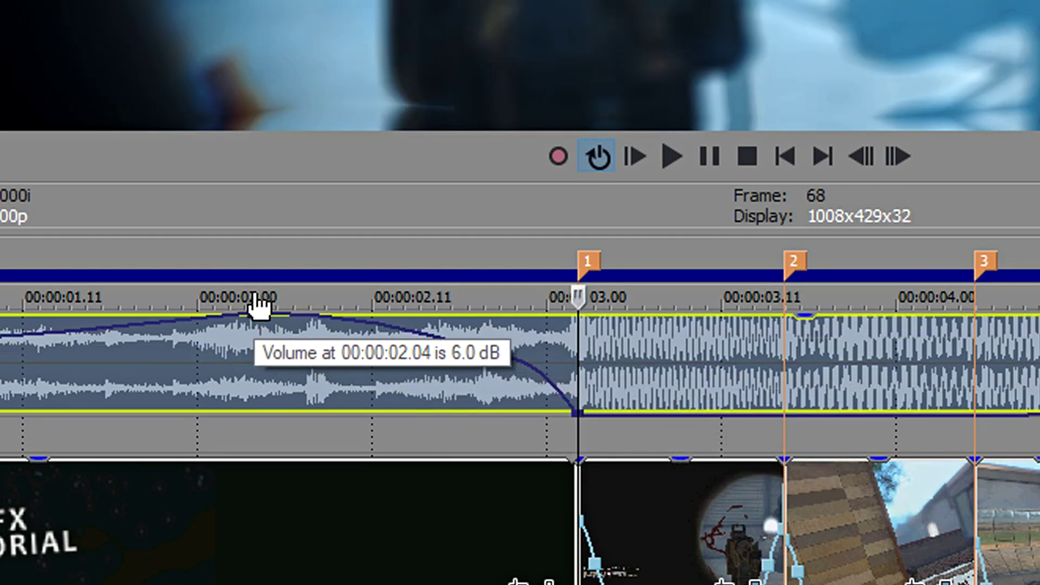
{"action": "double_click", "coordinate": [373, 329]}
{"action": "left_click_drag", "start_coordinate": [373, 329], "coordinate": [399, 293]}
{"action": "left_click", "coordinate": [134, 360]}
{"action": "key", "text": "space"}
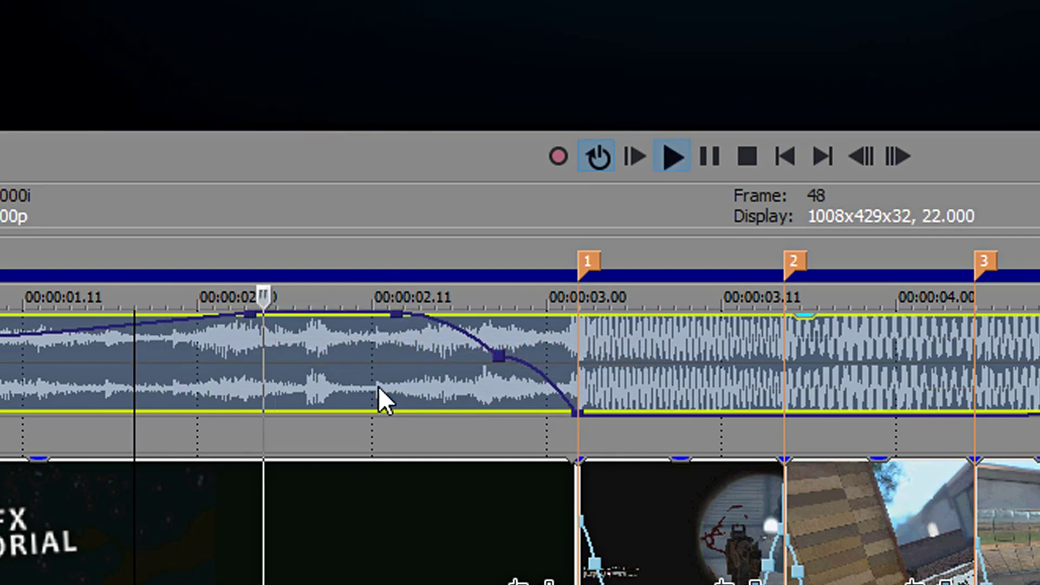
{"action": "key", "text": "space"}
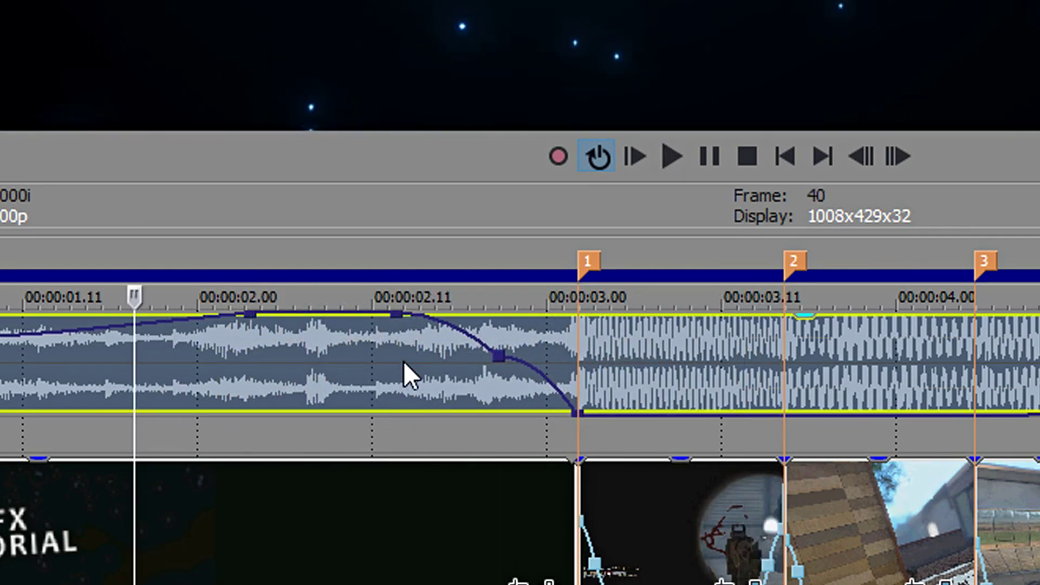
Add a pan envelope panning the song 100% right at marker 1, then play it back
{"action": "left_click", "coordinate": [499, 402]}
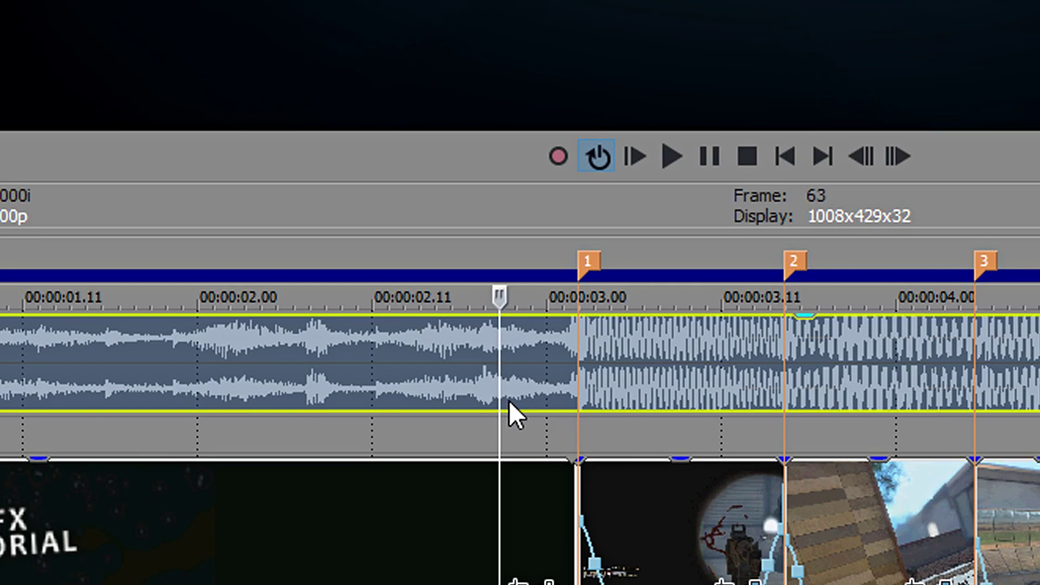
{"action": "key", "text": "v"}
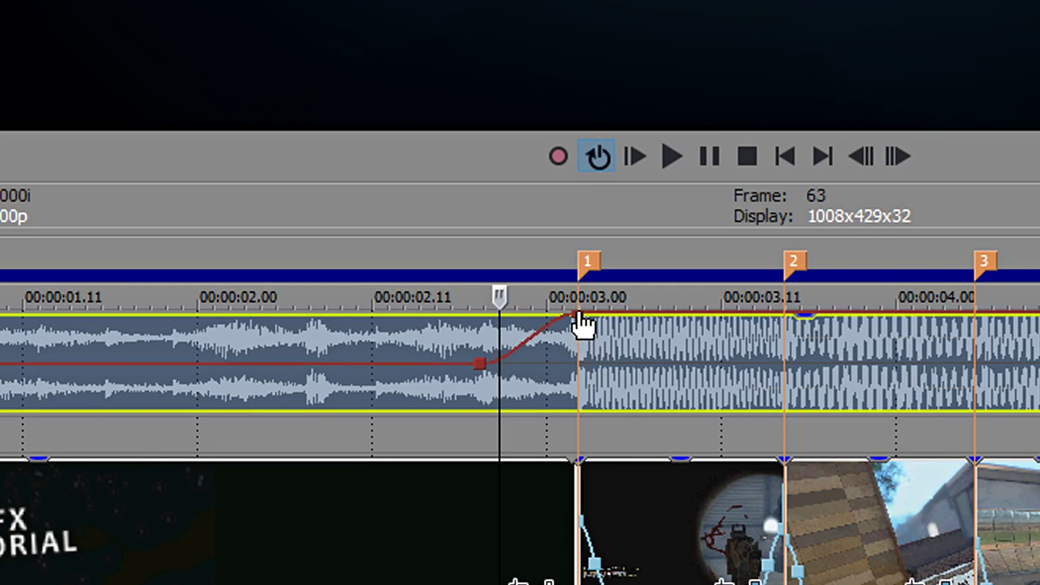
{"action": "mouse_move", "coordinate": [579, 314]}
{"action": "left_mouse_down"}
{"action": "mouse_move", "coordinate": [592, 465]}
{"action": "mouse_move", "coordinate": [539, 173]}
{"action": "mouse_move", "coordinate": [585, 179]}
{"action": "left_mouse_up"}
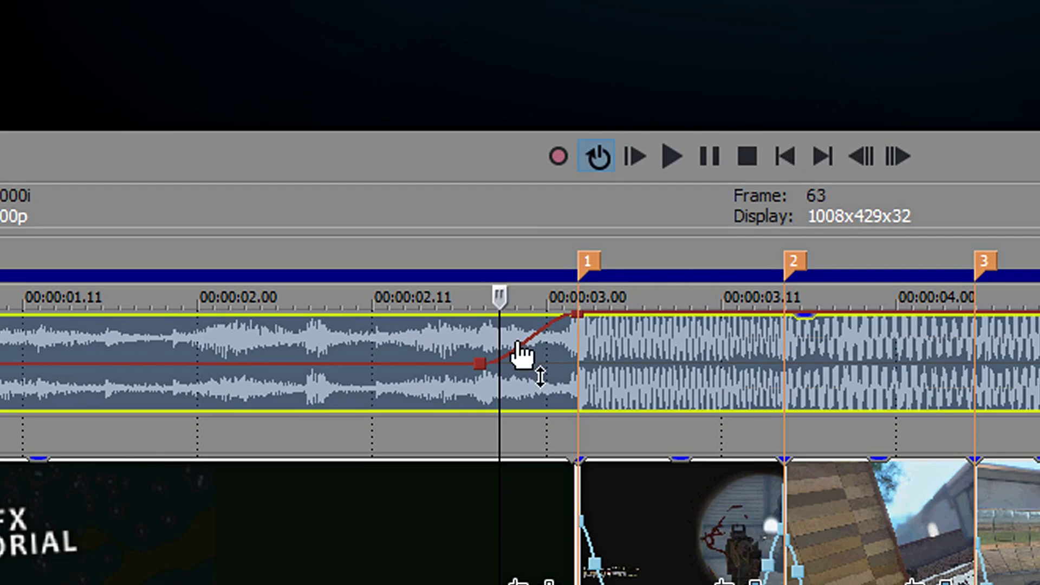
{"action": "left_click", "coordinate": [423, 344]}
{"action": "key", "text": "space"}
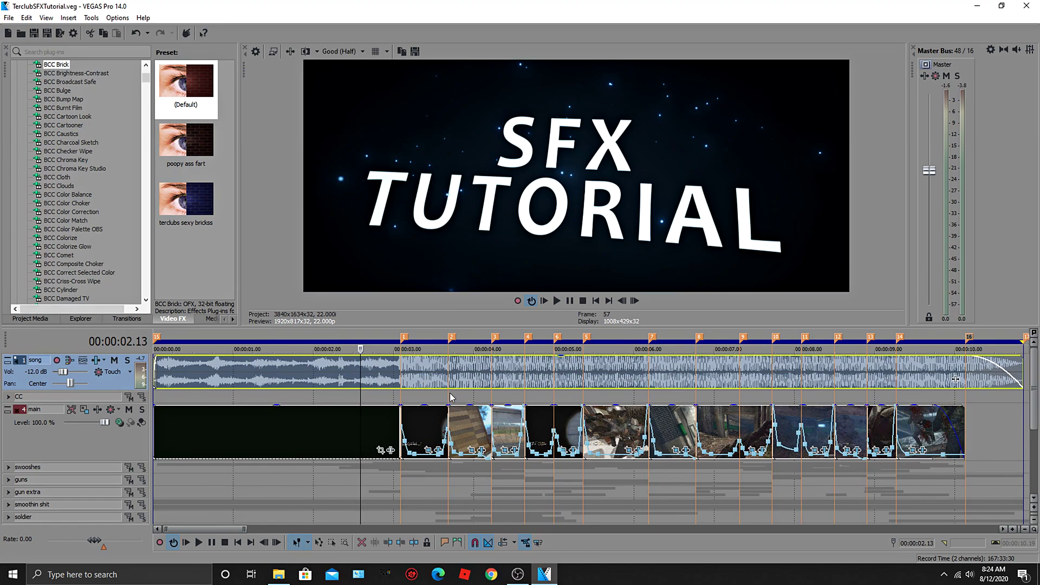
Open the Mixing Console, dock it beside the Master Bus meters, and resize it to one channel strip
{"action": "key", "text": "alt+3"}
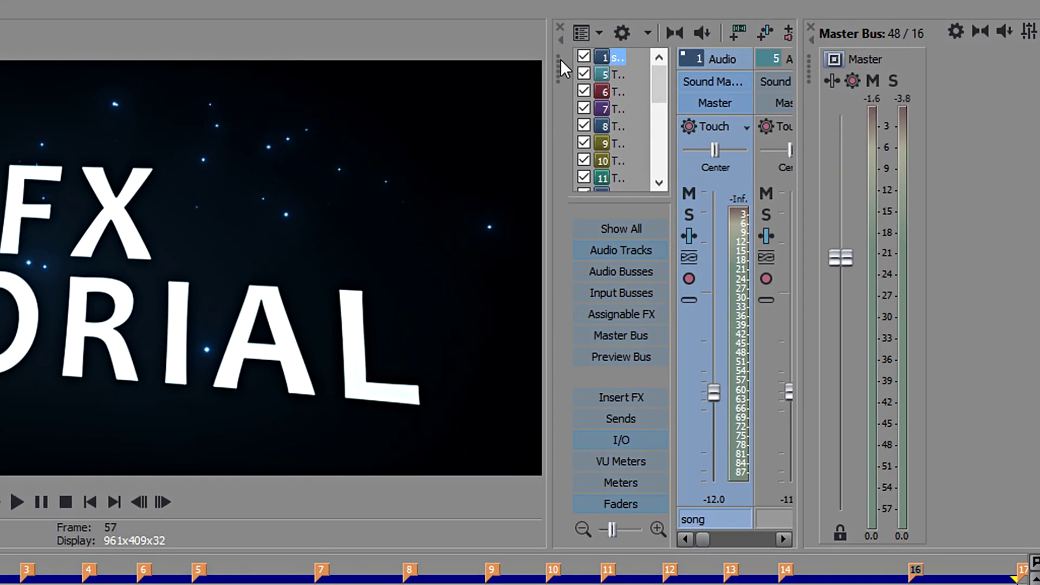
{"action": "left_click_drag", "start_coordinate": [560, 60], "coordinate": [957, 46]}
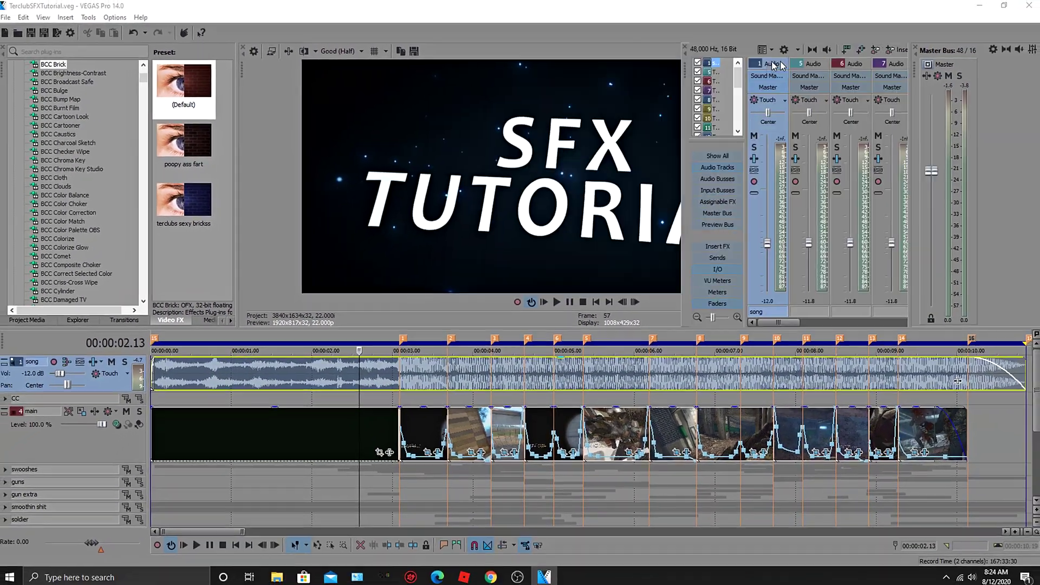
{"action": "left_click_drag", "start_coordinate": [774, 66], "coordinate": [798, 95]}
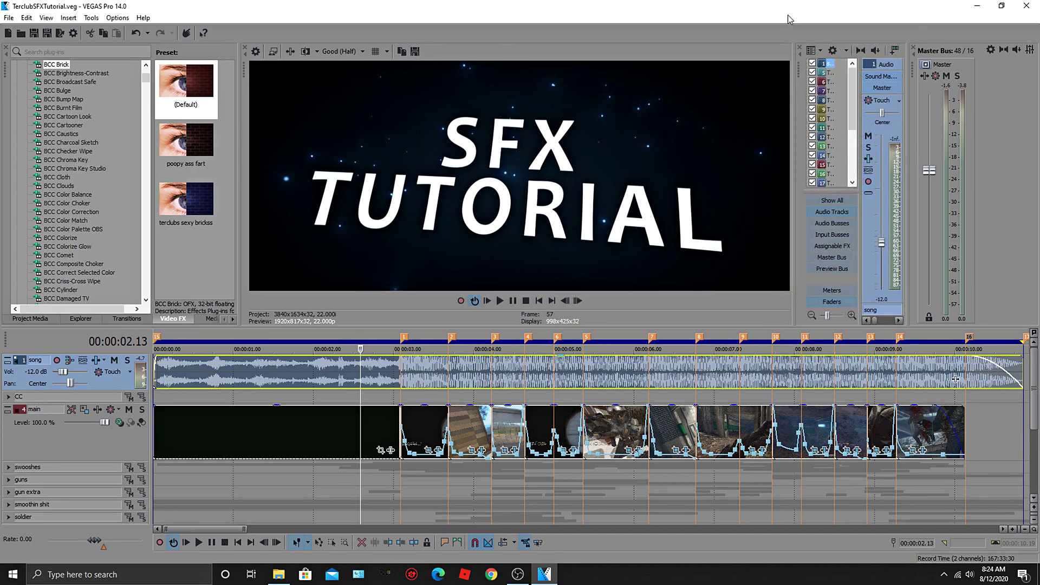
{"action": "left_click_drag", "start_coordinate": [913, 102], "coordinate": [966, 99]}
{"action": "left_click_drag", "start_coordinate": [796, 128], "coordinate": [854, 129]}
Put the edit position at 00:00:02.20 and bring up the song track's Audio Track FX
{"action": "left_click", "coordinate": [406, 374]}
{"action": "left_click", "coordinate": [386, 374]}
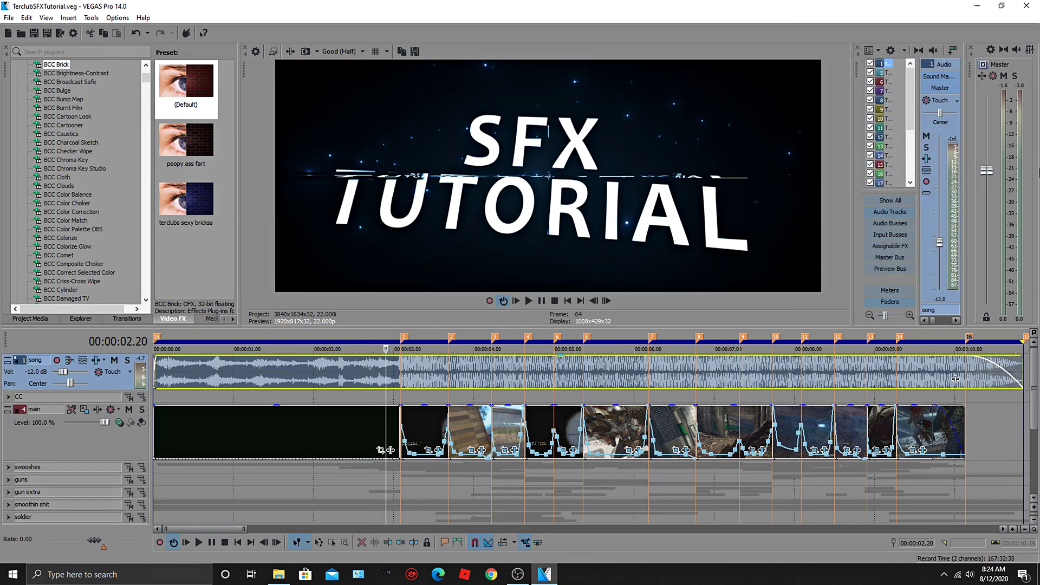
{"action": "left_click", "coordinate": [926, 159]}
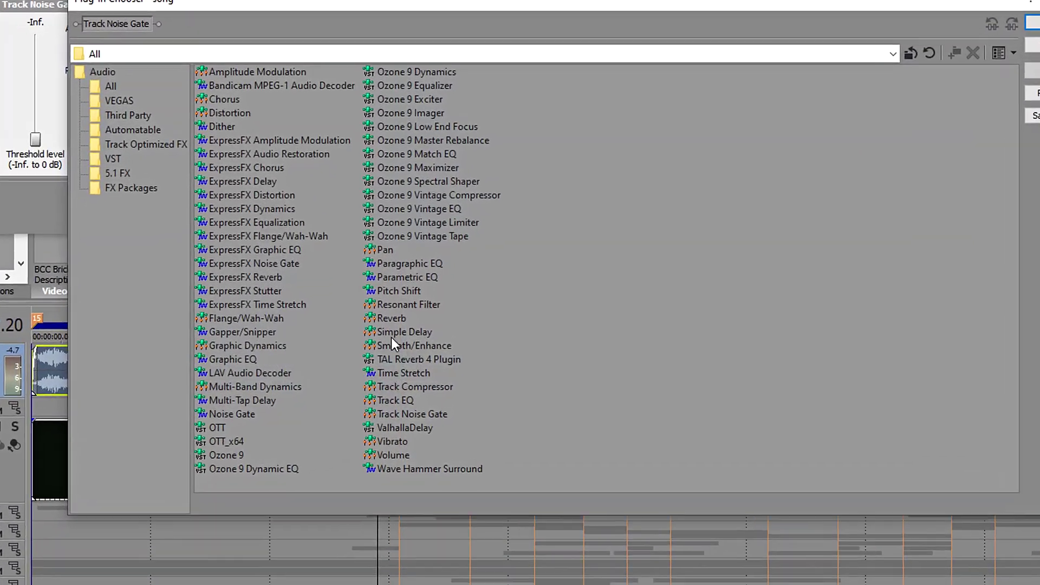
Add Track EQ to the song track and enable Band 1 Gain automation
{"action": "left_click", "coordinate": [404, 393]}
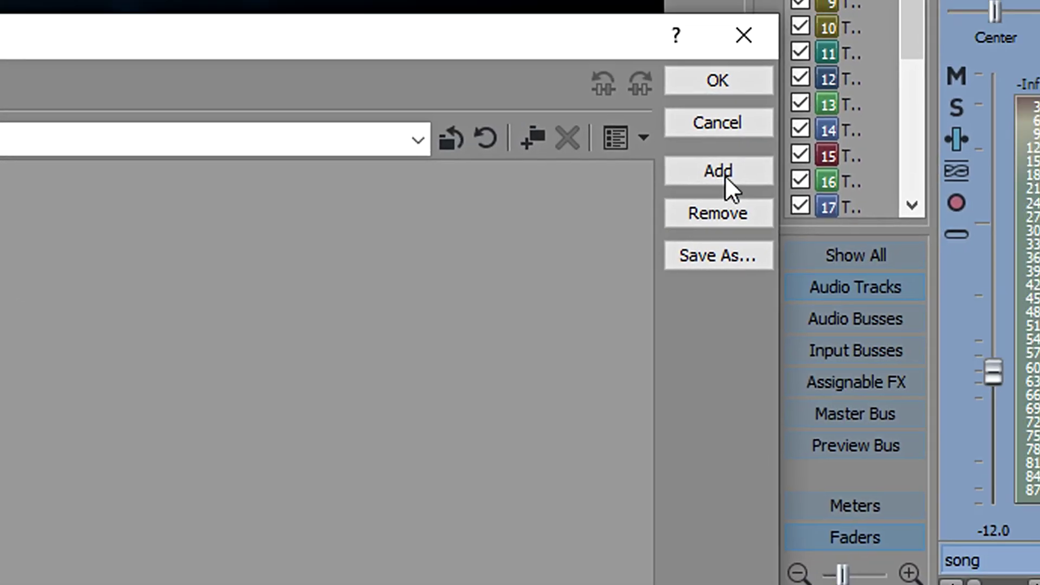
{"action": "left_click", "coordinate": [717, 171]}
{"action": "left_click", "coordinate": [718, 80]}
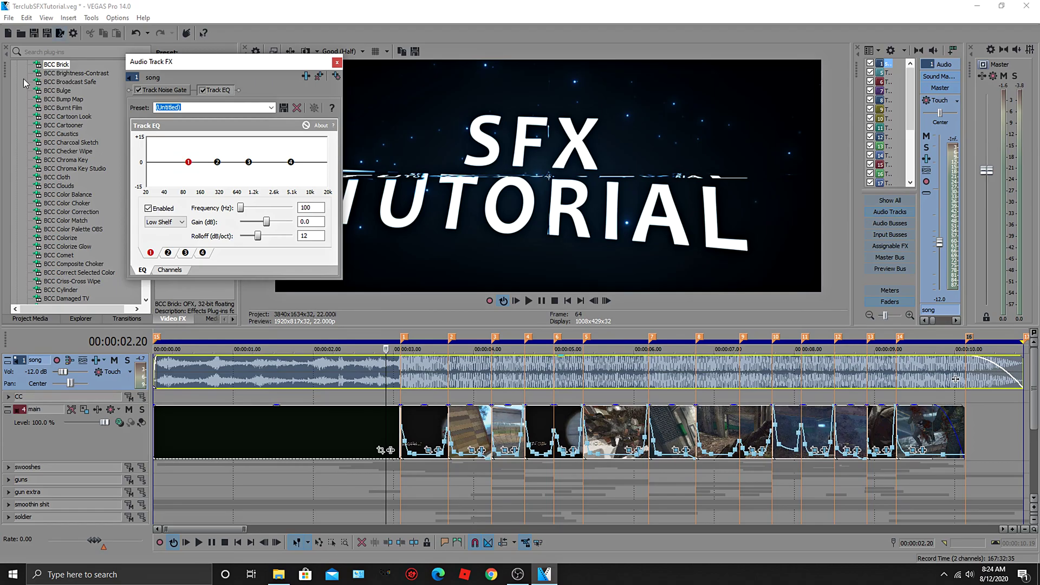
{"action": "left_click", "coordinate": [373, 380]}
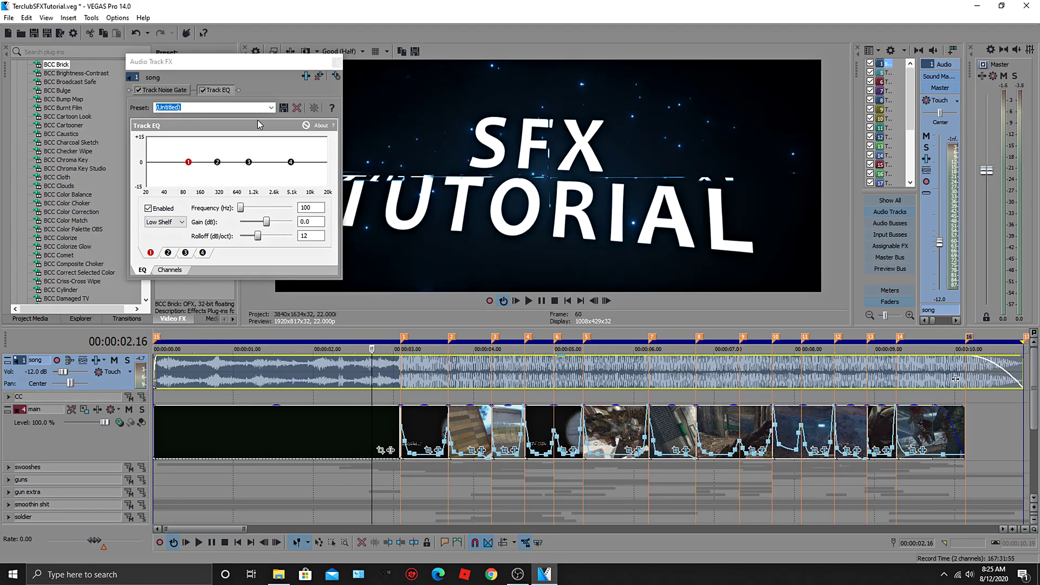
{"action": "left_click", "coordinate": [336, 75]}
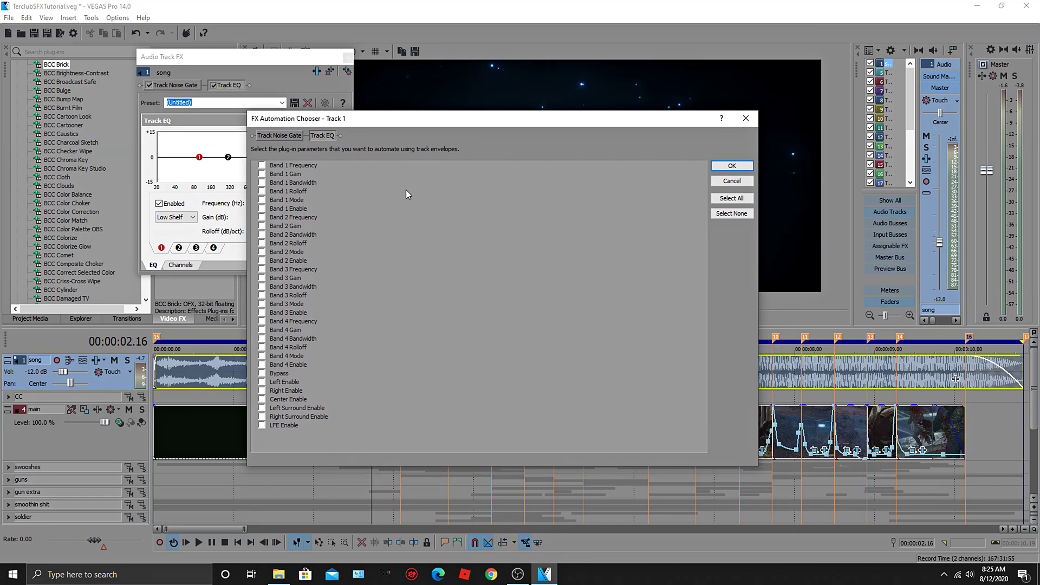
{"action": "left_click", "coordinate": [281, 162]}
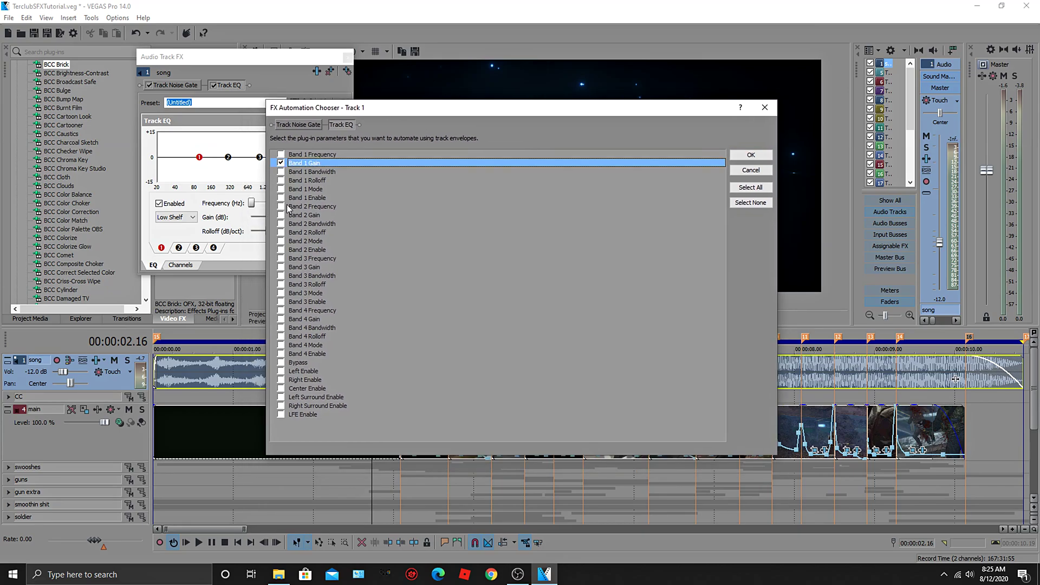
{"action": "key", "text": "Return"}
{"action": "left_click", "coordinate": [350, 360]}
Draw the Band 1 Gain envelope from -15 dB near 01.17 up to +15 dB at 3 seconds
{"action": "scroll", "coordinate": [351, 361], "scroll_direction": "up", "scroll_amount": 4}
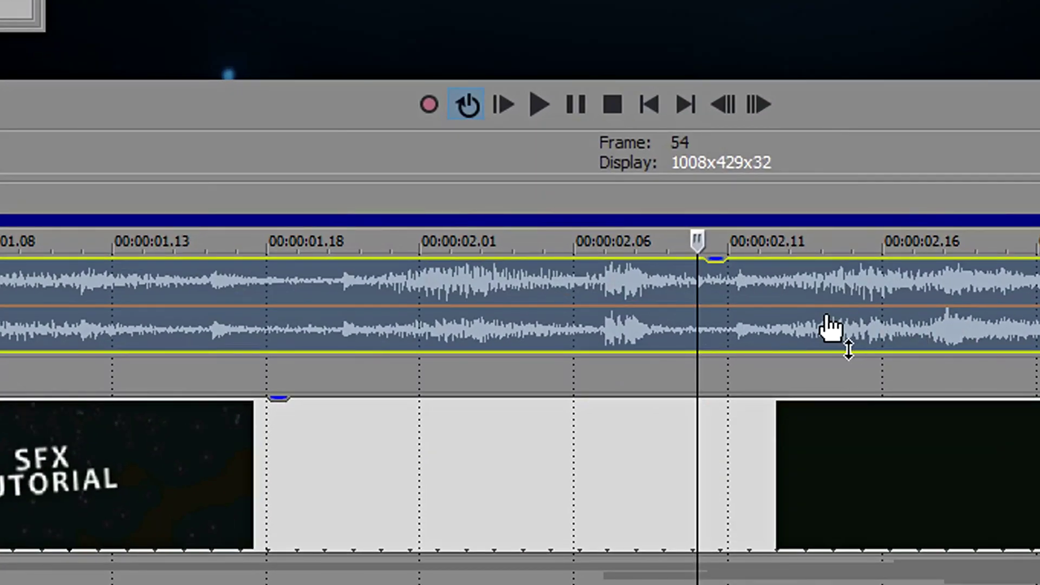
{"action": "scroll", "coordinate": [831, 318], "scroll_direction": "down", "scroll_amount": 4}
{"action": "double_click", "coordinate": [308, 307]}
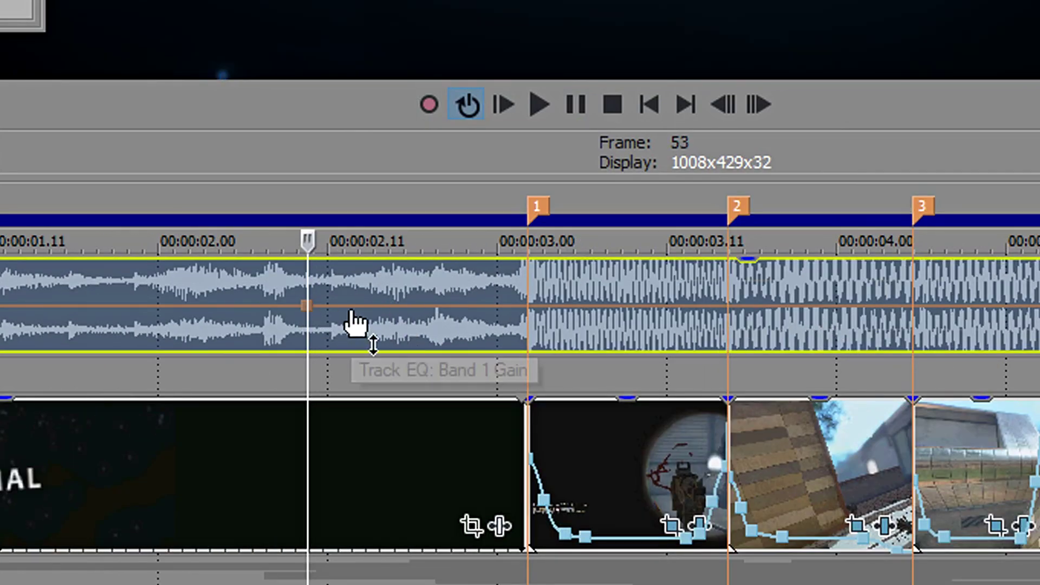
{"action": "double_click", "coordinate": [530, 307]}
{"action": "left_click_drag", "start_coordinate": [529, 307], "coordinate": [529, 257]}
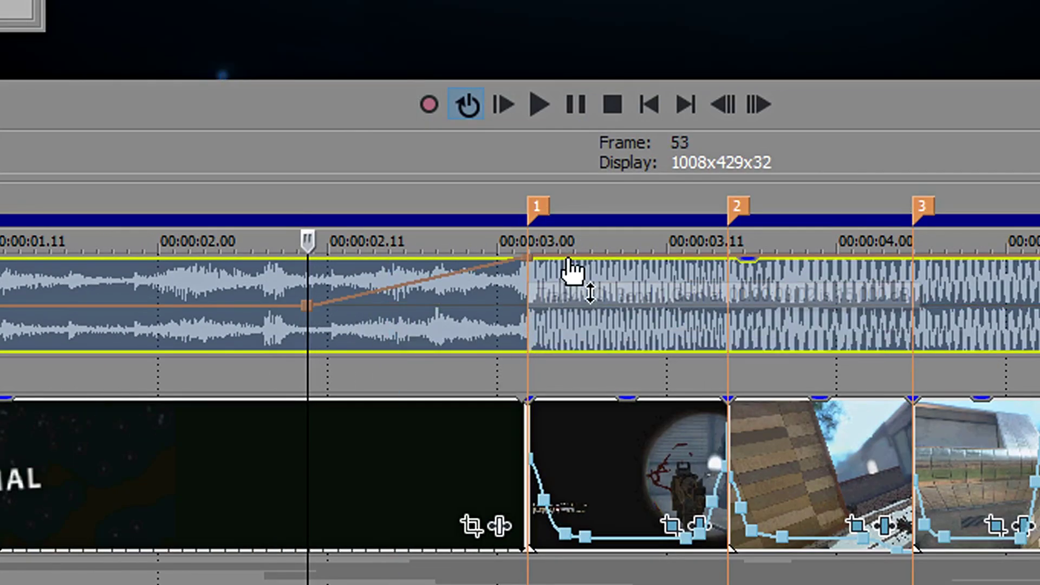
{"action": "double_click", "coordinate": [179, 306]}
{"action": "left_click_drag", "start_coordinate": [179, 306], "coordinate": [85, 433]}
Play back the automated EQ sweep from just before the gain ramp
{"action": "left_click", "coordinate": [65, 299]}
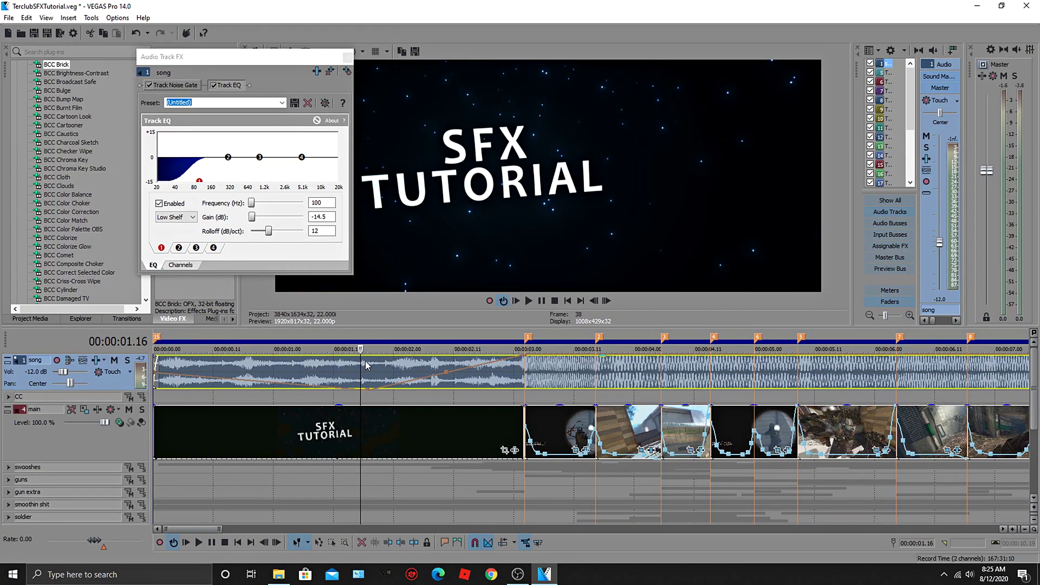
{"action": "left_click", "coordinate": [356, 366]}
{"action": "key", "text": "space"}
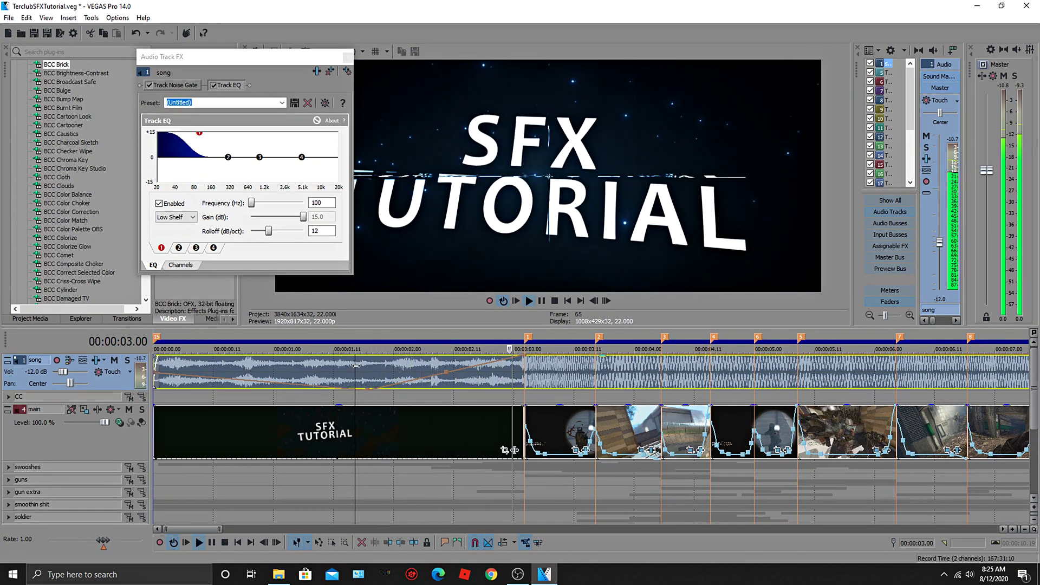
{"action": "key", "text": "space"}
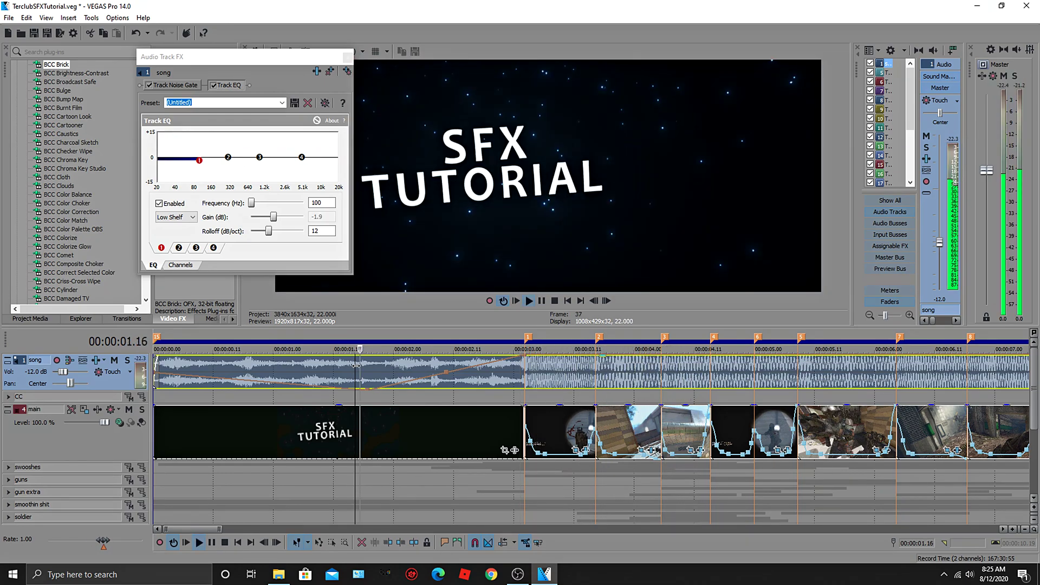
{"action": "key", "text": "space"}
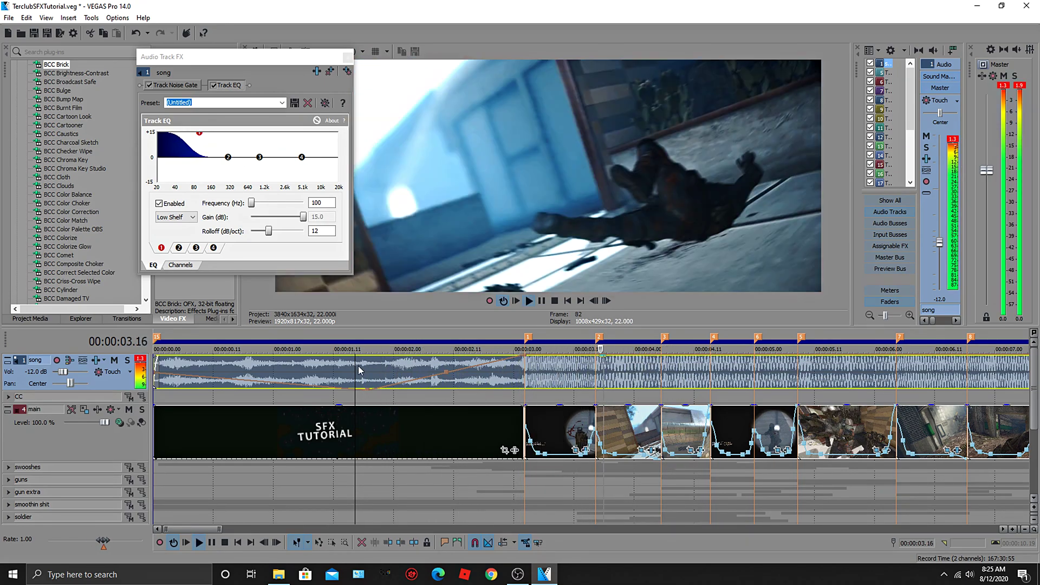
{"action": "key", "text": "space"}
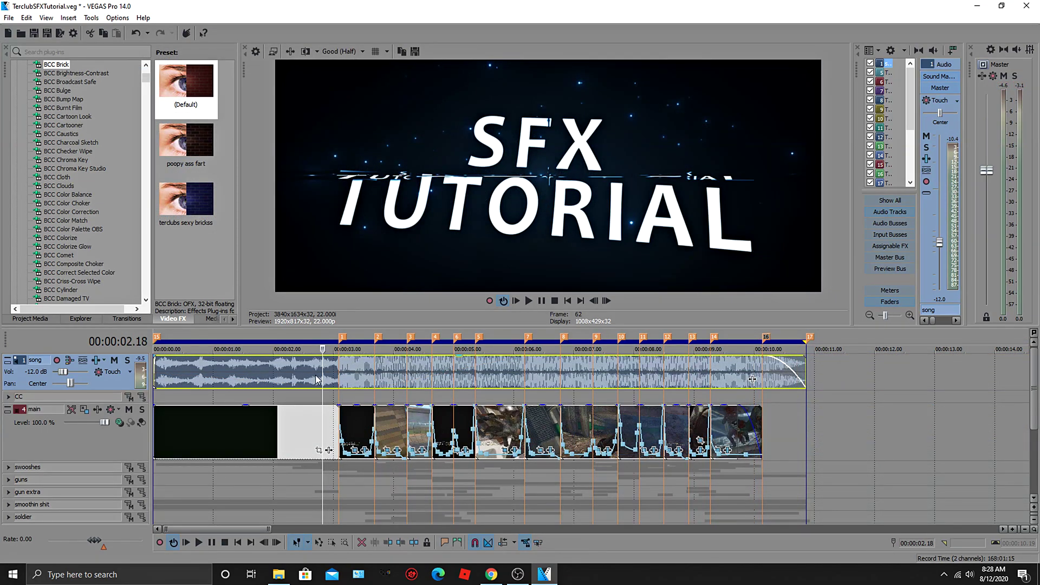
Set the song event's stretch method to élastique with pitch change -2 and preview it
{"action": "right_click", "coordinate": [317, 379]}
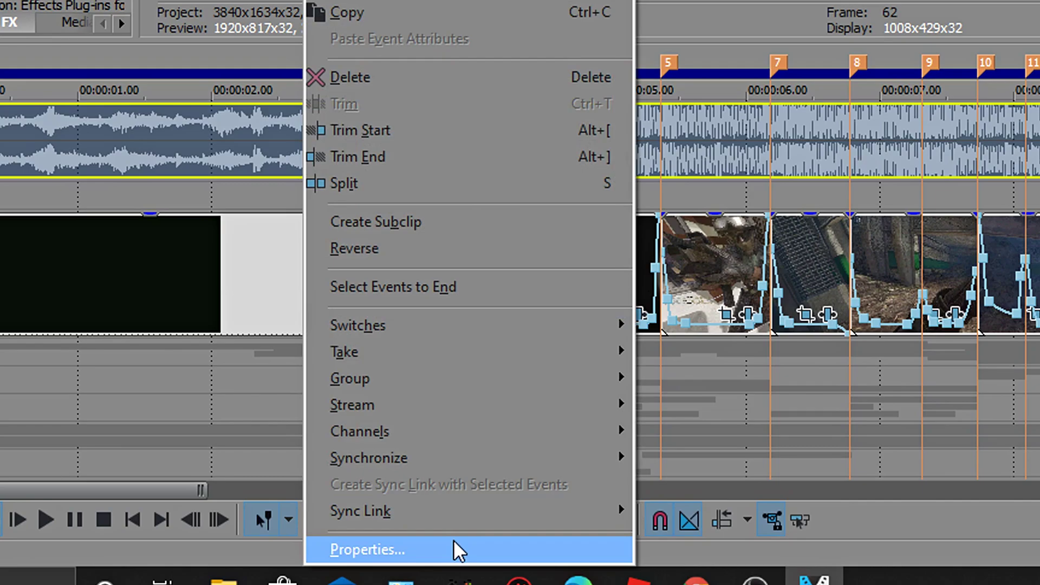
{"action": "left_click", "coordinate": [454, 541]}
{"action": "left_click", "coordinate": [498, 284]}
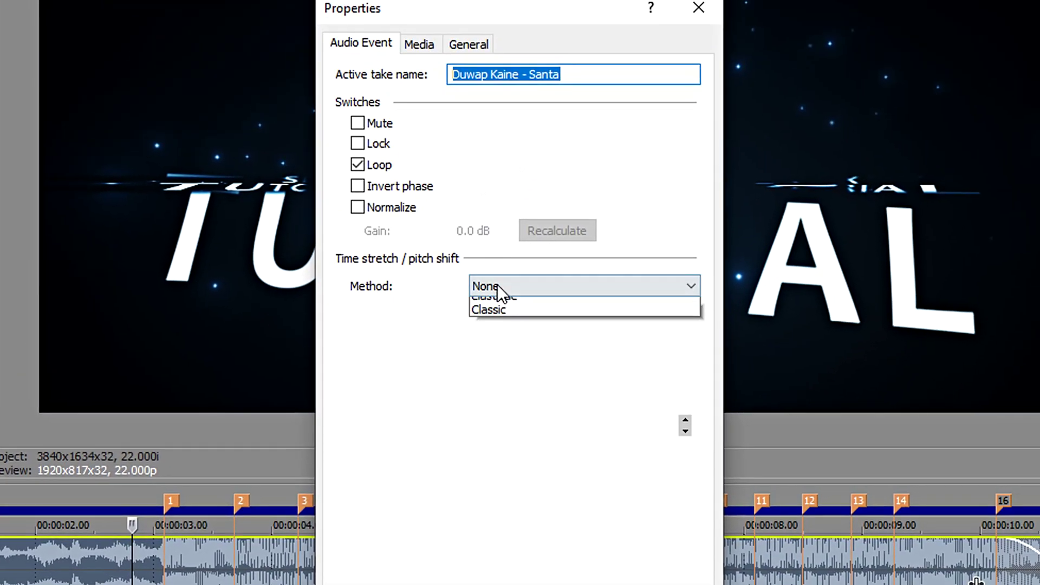
{"action": "left_click", "coordinate": [493, 320]}
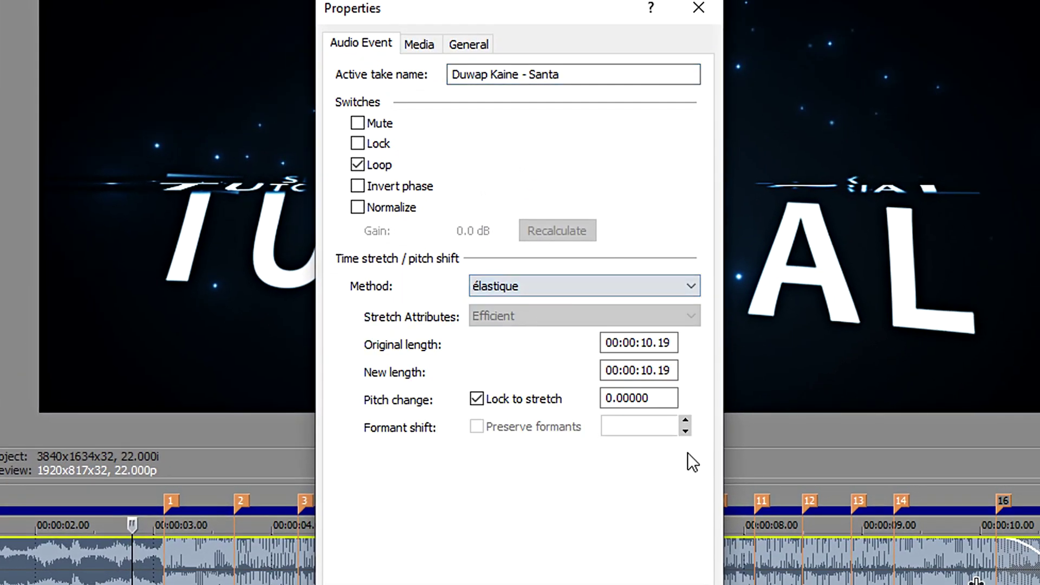
{"action": "key", "text": "Tab"}
{"action": "left_click", "coordinate": [477, 399]}
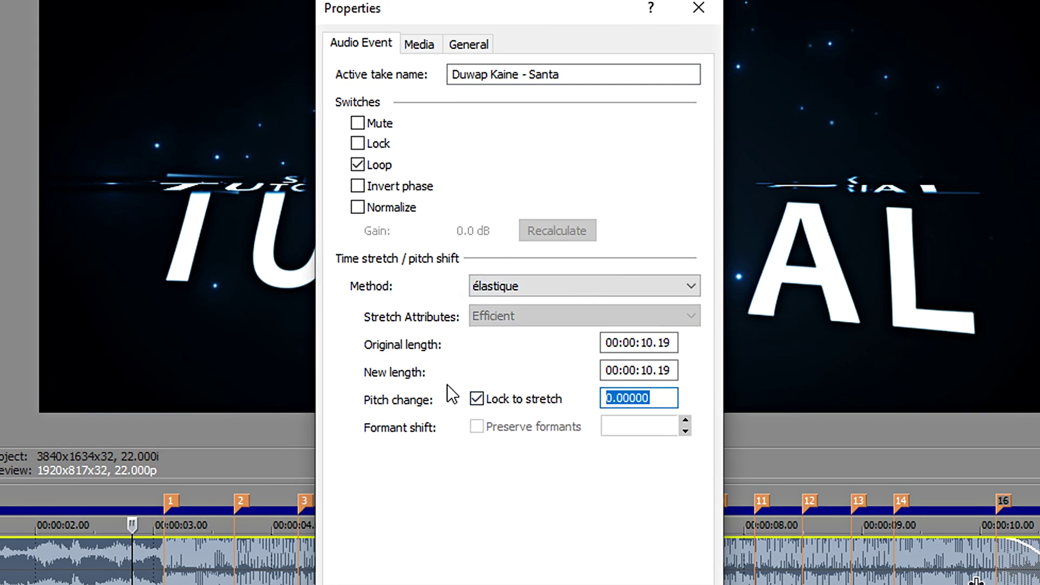
{"action": "type", "text": "-2"}
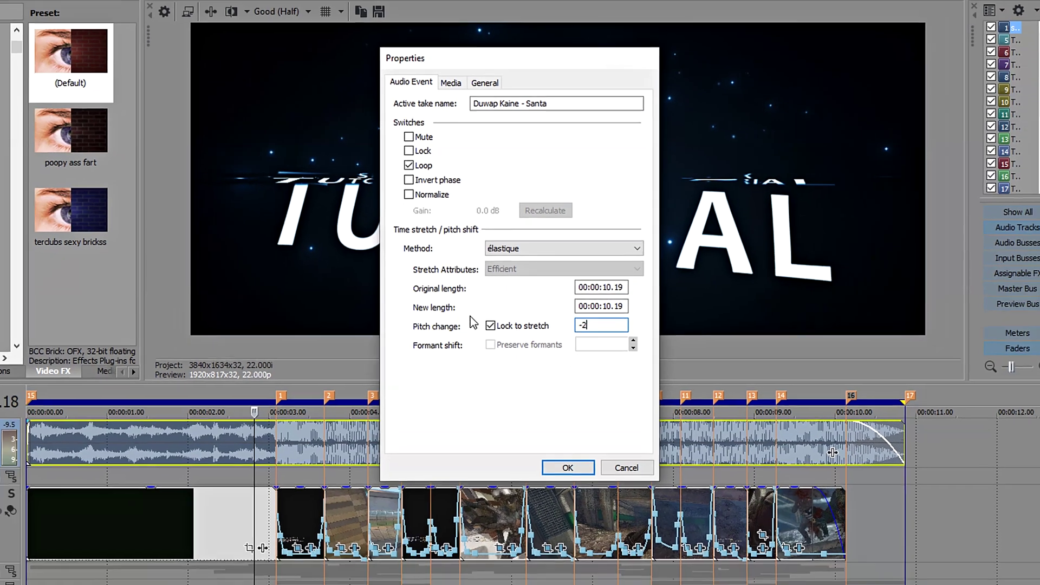
{"action": "key", "text": "Return"}
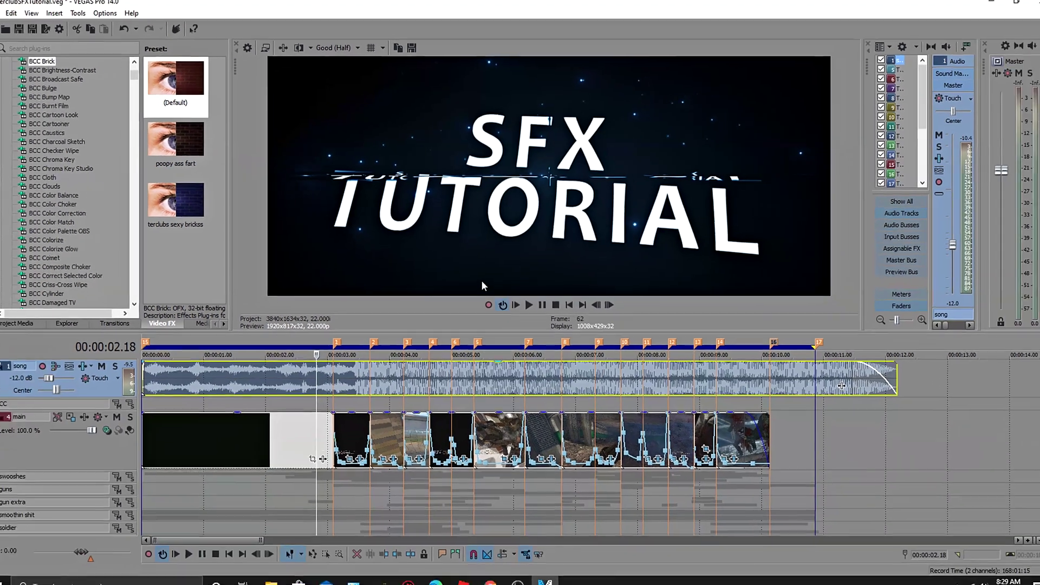
{"action": "key", "text": "space"}
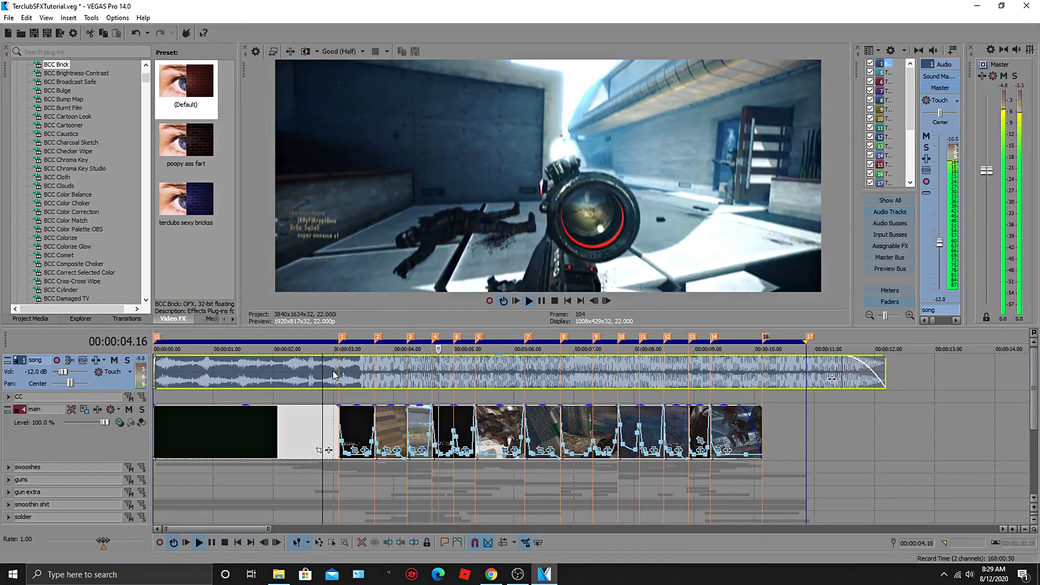
{"action": "key", "text": "space"}
Change the song event's pitch change to 2 and preview the raised pitch
{"action": "right_click", "coordinate": [329, 385]}
{"action": "left_click", "coordinate": [353, 372]}
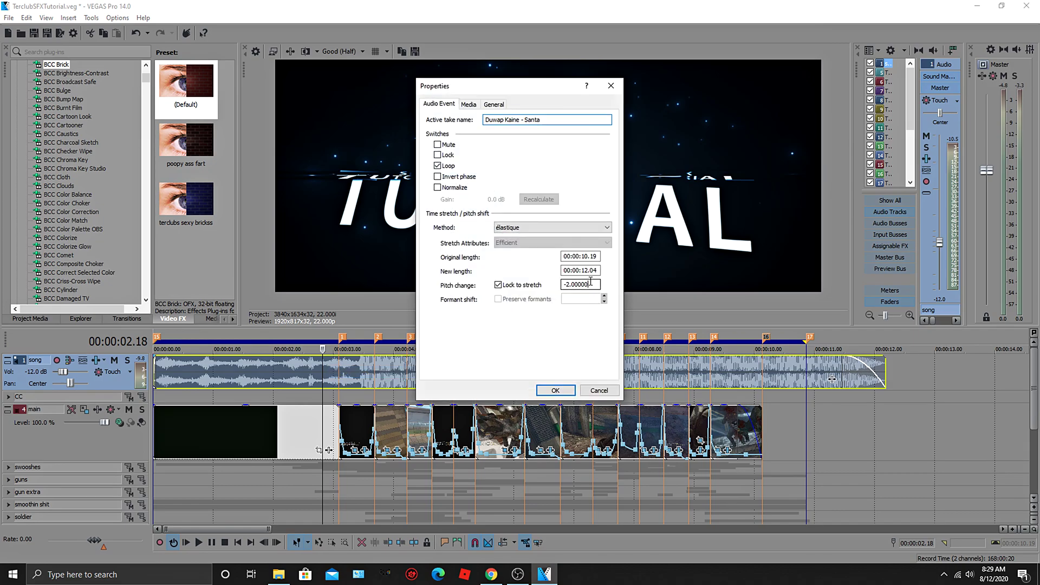
{"action": "type", "text": "2"}
{"action": "key", "text": "Return"}
{"action": "key", "text": "space"}
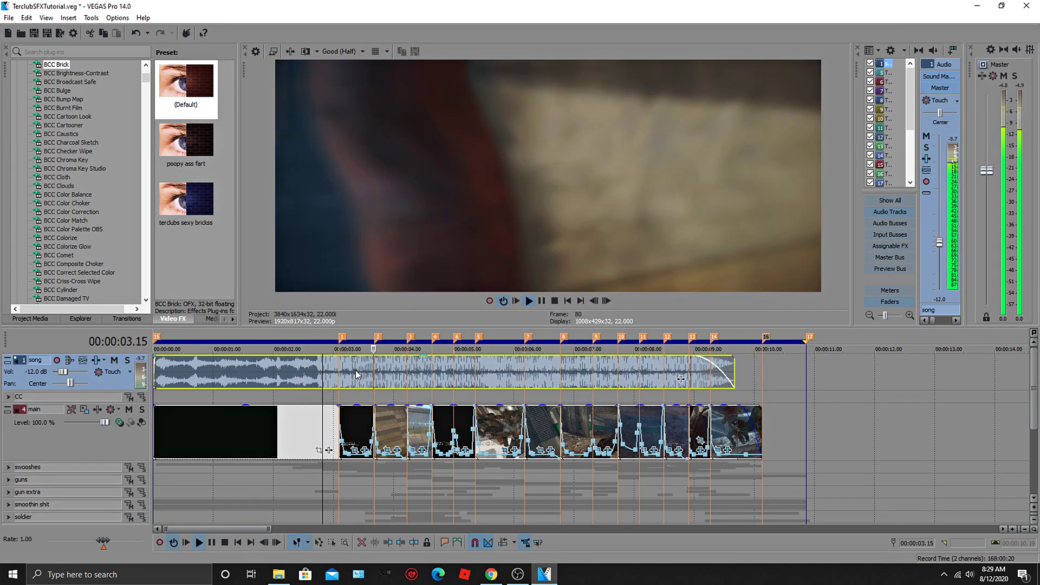
{"action": "key", "text": "space"}
Return the song event's pitch change to 0 and preview the original pitch
{"action": "right_click", "coordinate": [366, 383]}
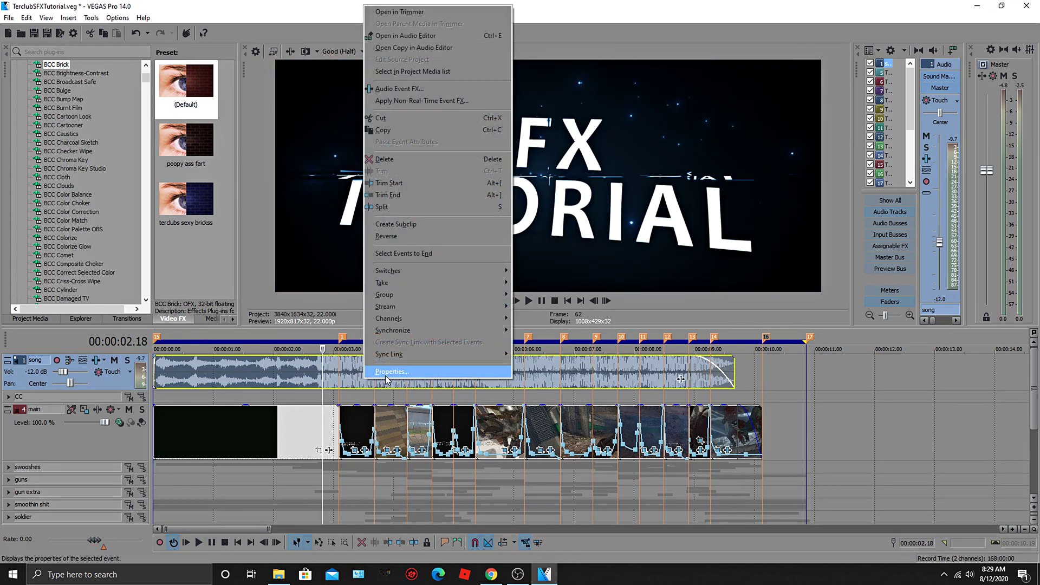
{"action": "left_click", "coordinate": [382, 373]}
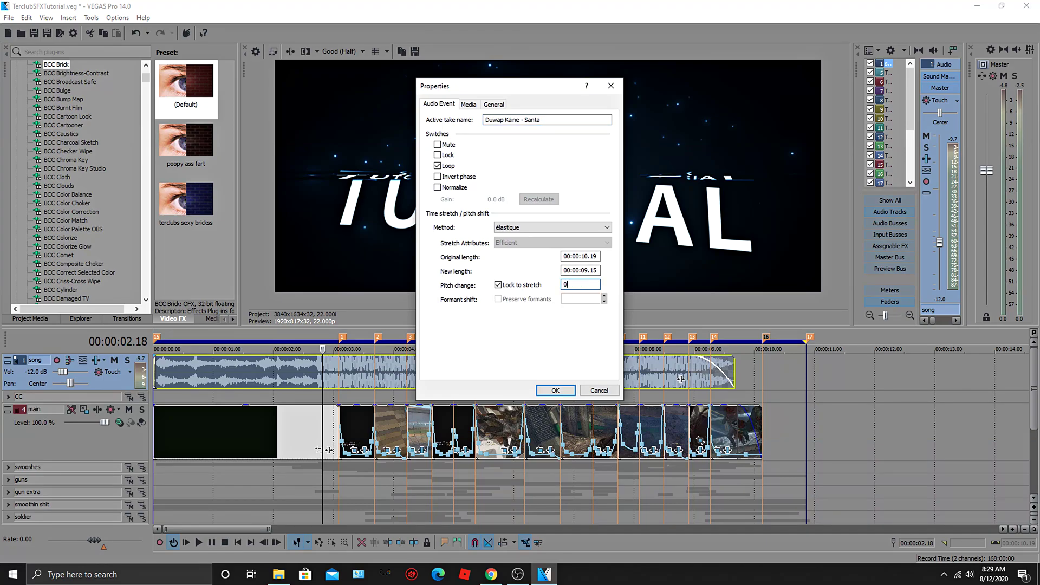
{"action": "key", "text": "Return"}
{"action": "key", "text": "space"}
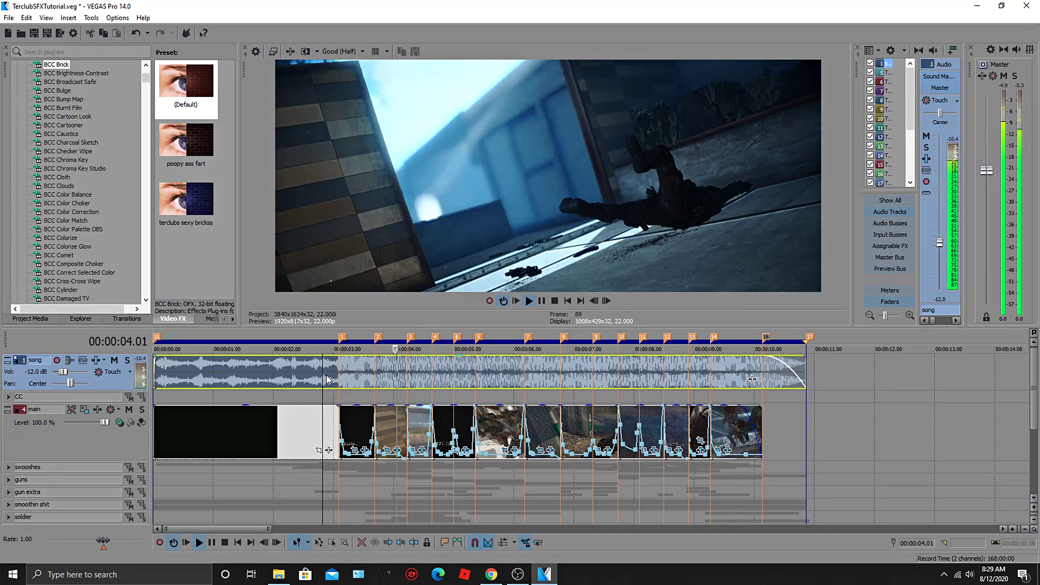
{"action": "key", "text": "space"}
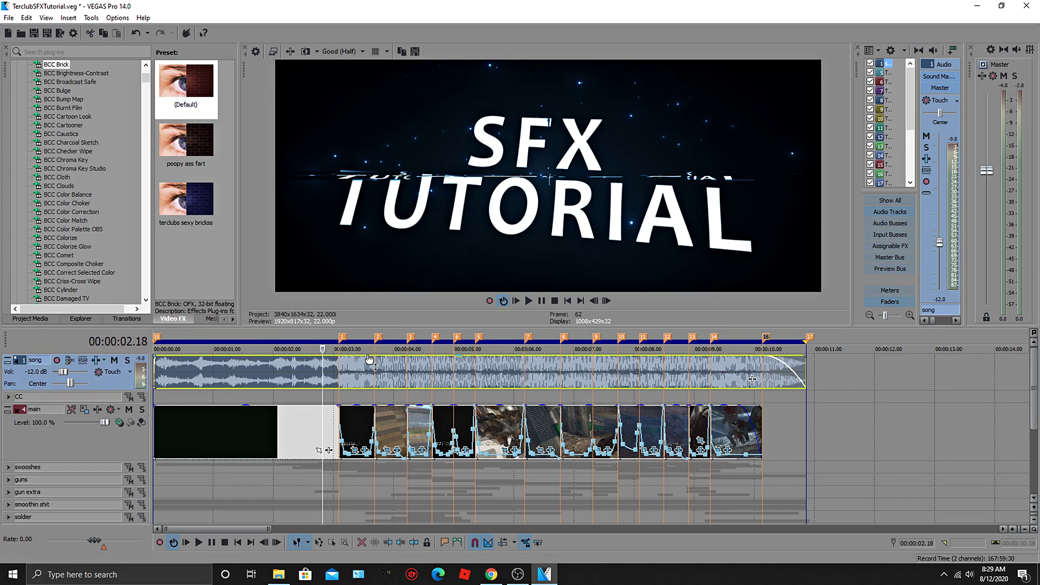
Select all events and review the Editing page of Options > Preferences
{"action": "key", "text": "ctrl+a"}
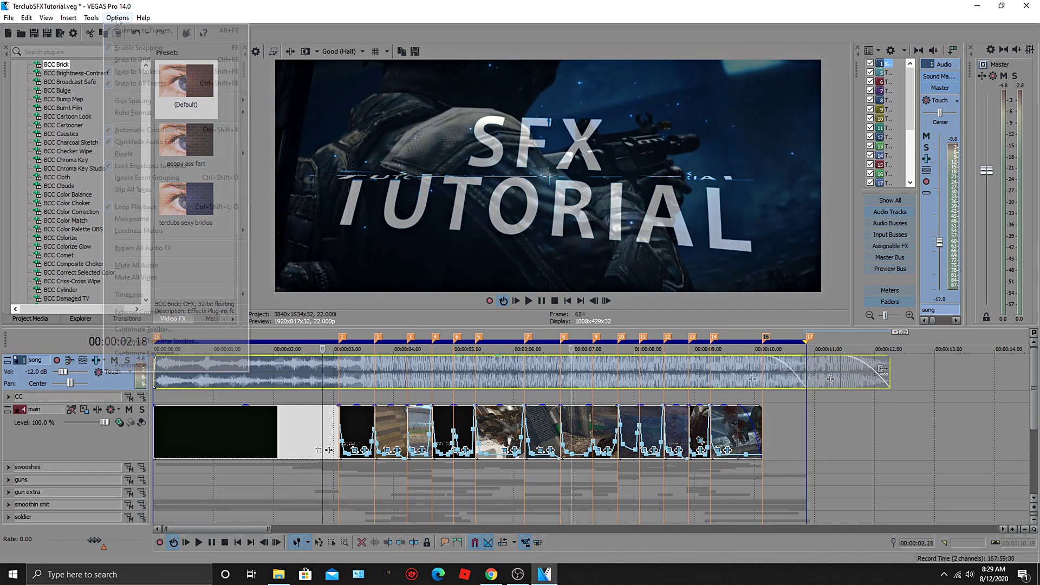
{"action": "left_click", "coordinate": [111, 20]}
{"action": "mouse_move", "coordinate": [143, 18]}
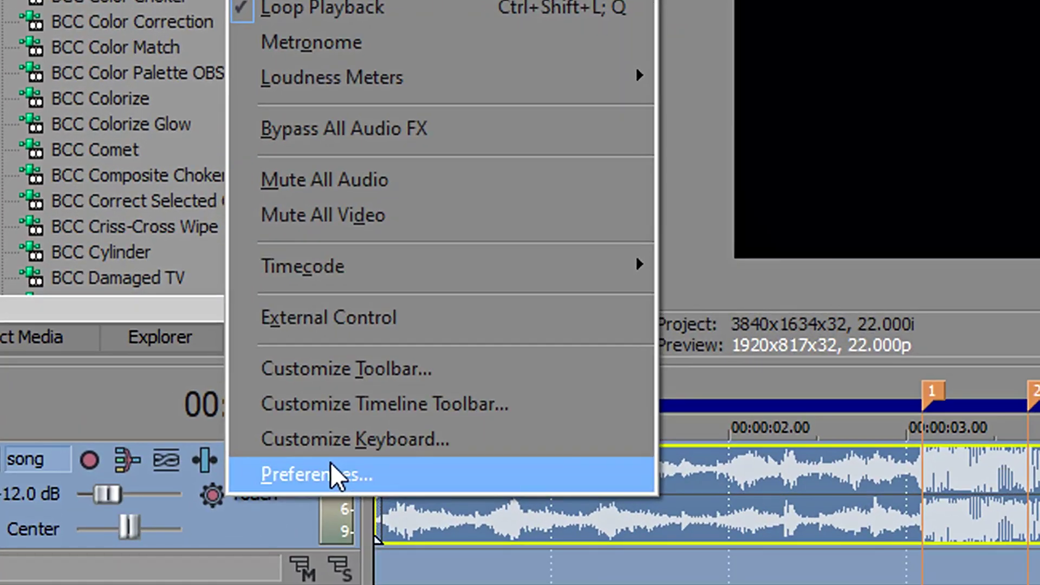
{"action": "left_click", "coordinate": [142, 365]}
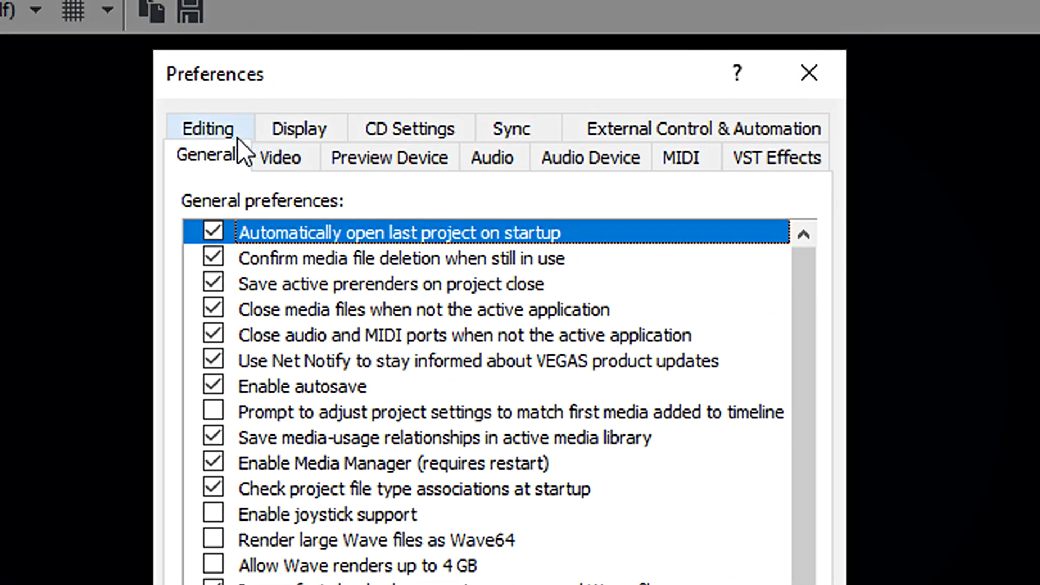
{"action": "left_click", "coordinate": [237, 136]}
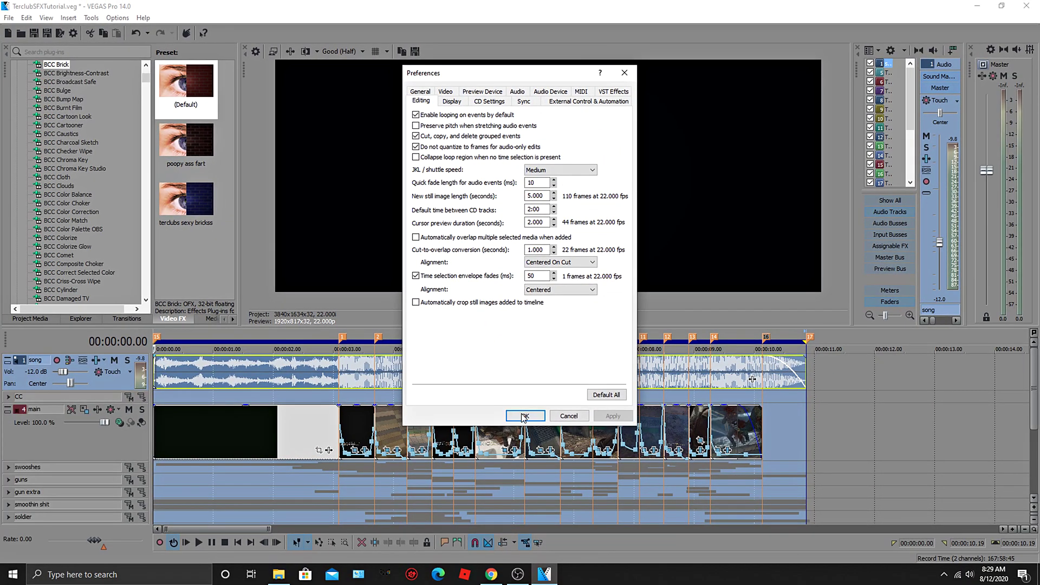
{"action": "left_click", "coordinate": [530, 413]}
Turn on Loop for the song event, stretch it to the end of the edit, and play
{"action": "left_click", "coordinate": [385, 372]}
{"action": "right_click", "coordinate": [421, 376]}
{"action": "left_click", "coordinate": [448, 371]}
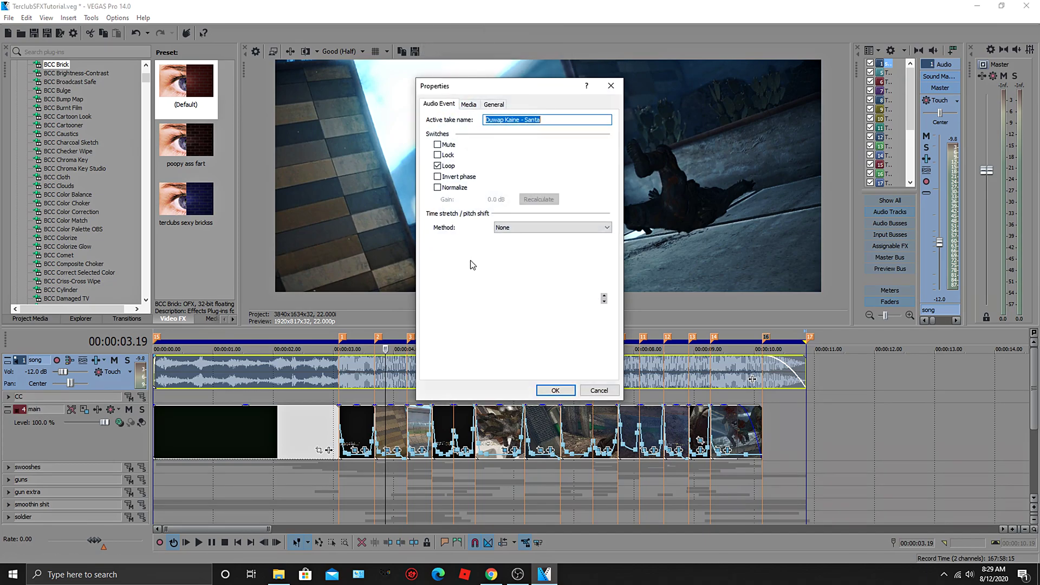
{"action": "left_click", "coordinate": [614, 392]}
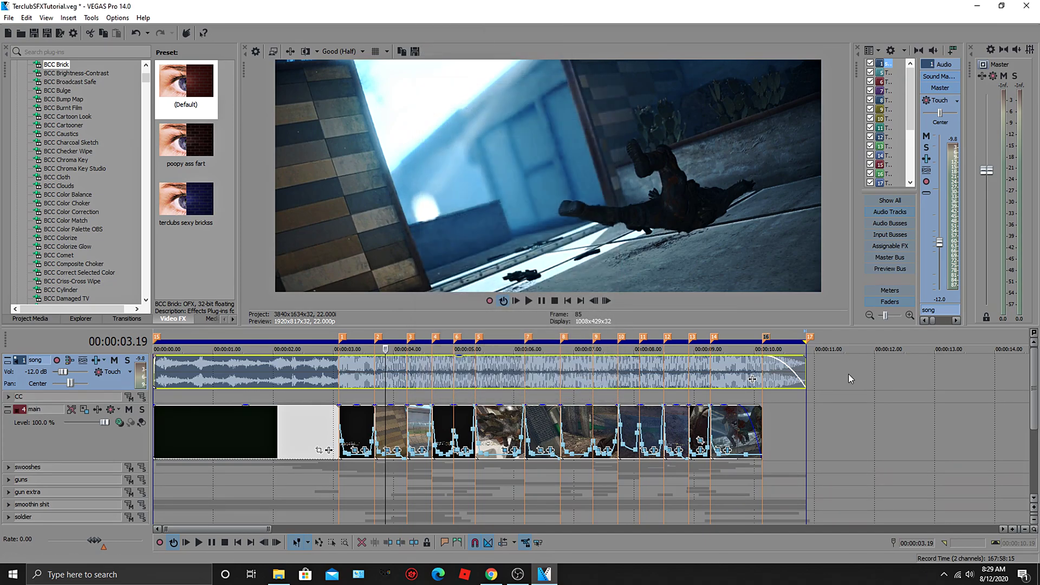
{"action": "left_click_drag", "start_coordinate": [807, 374], "coordinate": [951, 374]}
{"action": "key", "text": "space"}
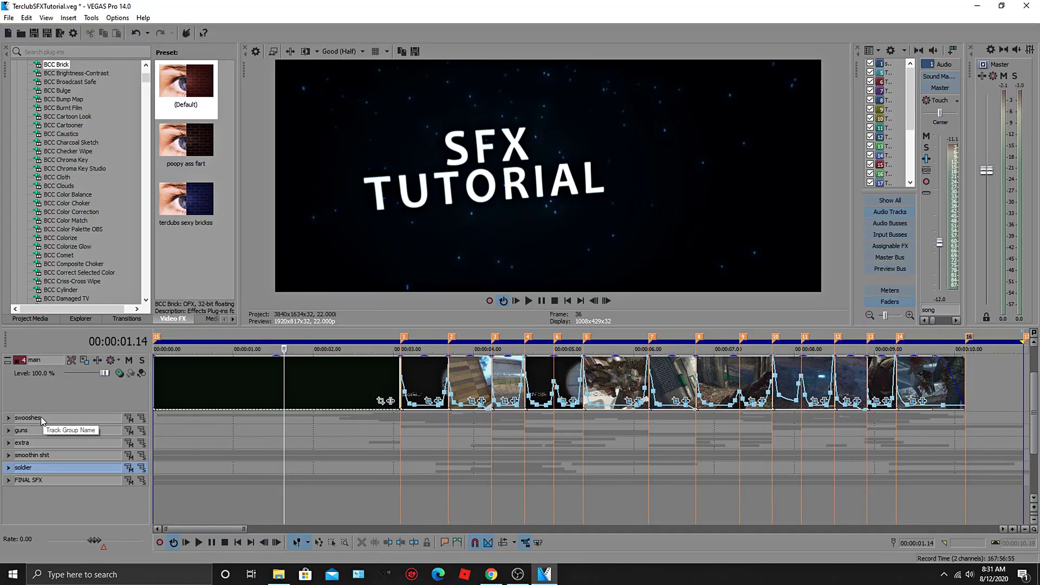
Expand the swooshes track group to reveal its layered swoosh tracks
{"action": "left_click", "coordinate": [12, 421]}
{"action": "left_click", "coordinate": [8, 418]}
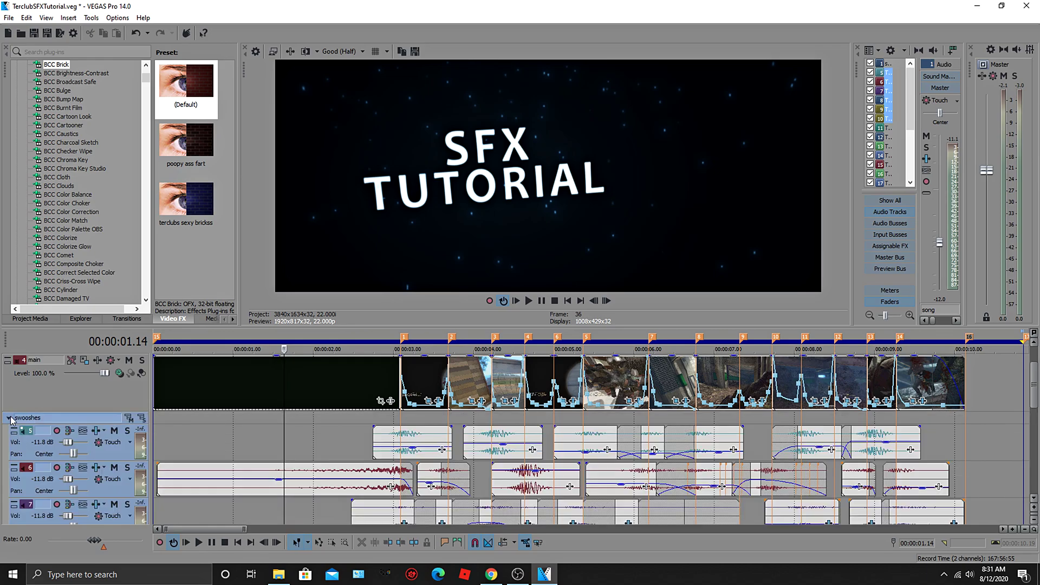
{"action": "left_click", "coordinate": [141, 418]}
{"action": "left_click", "coordinate": [295, 454]}
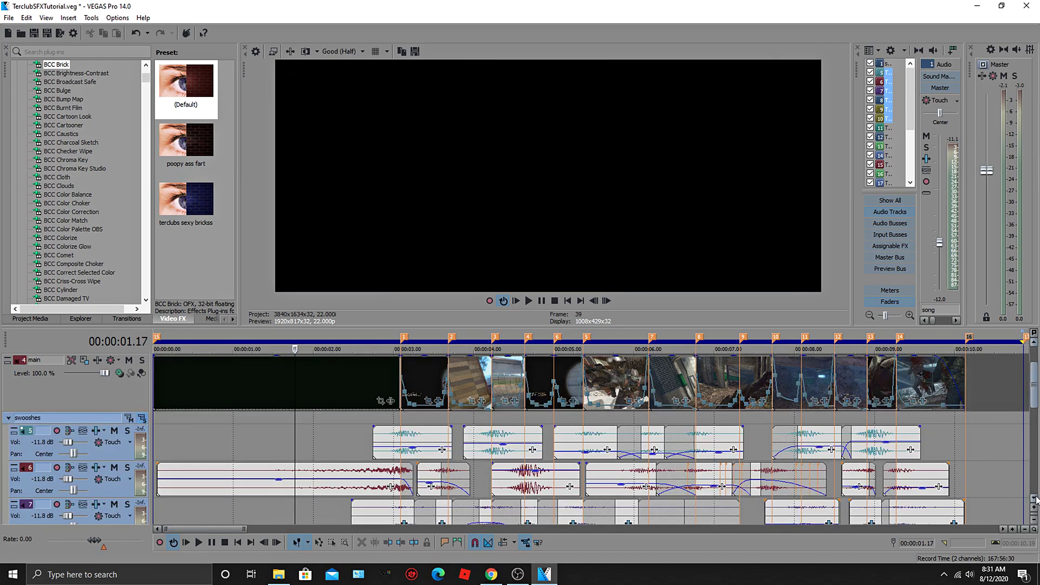
{"action": "scroll", "coordinate": [1017, 416], "scroll_direction": "down", "scroll_amount": 1}
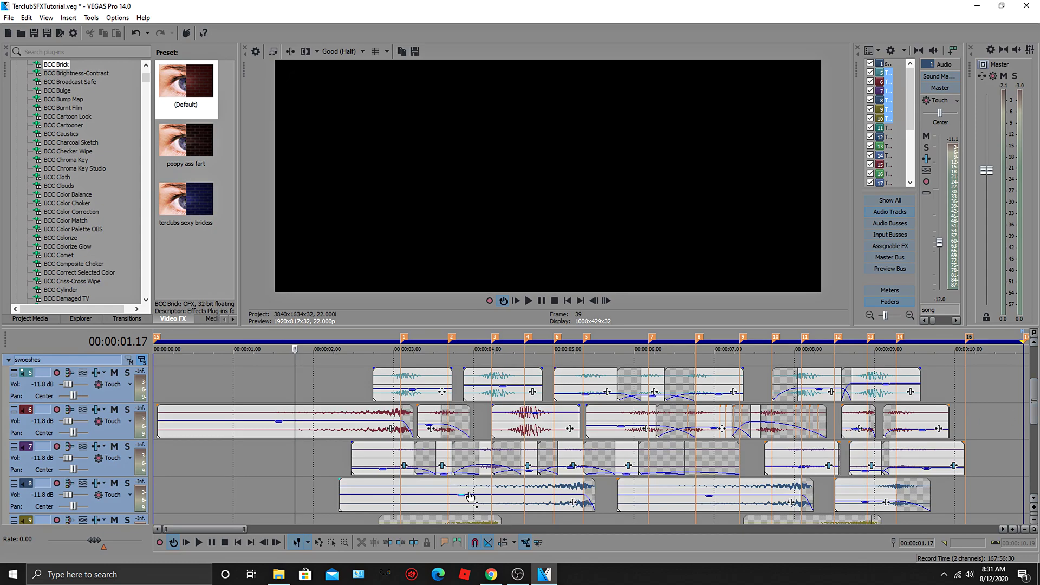
{"action": "left_click", "coordinate": [281, 447]}
Select and scrub the swoosh events on tracks 5 and 6 between 01.10 and 03.04
{"action": "left_click", "coordinate": [347, 416]}
{"action": "left_click", "coordinate": [357, 415]}
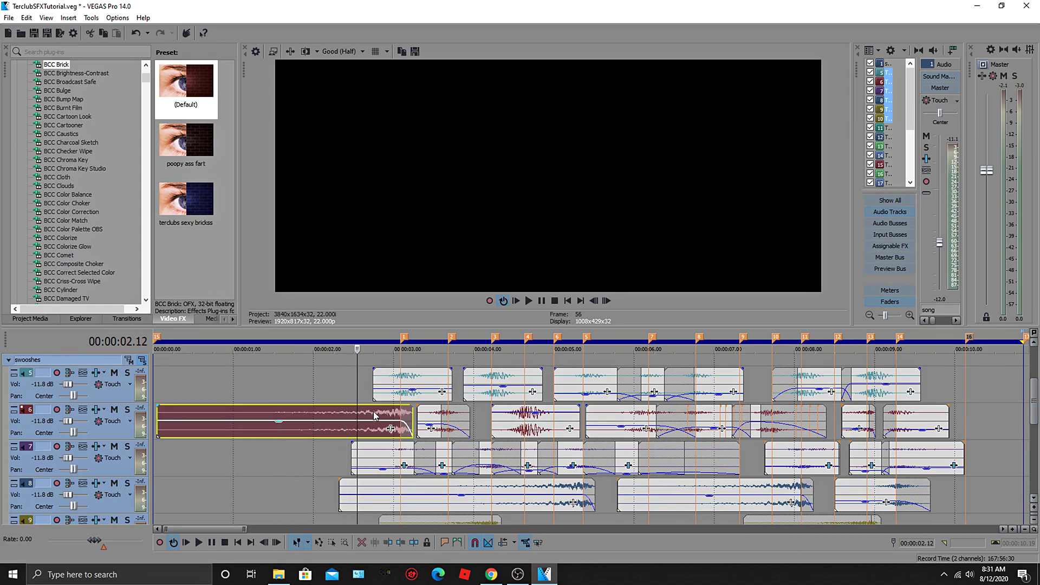
{"action": "left_click", "coordinate": [374, 413]}
{"action": "left_click", "coordinate": [402, 375]}
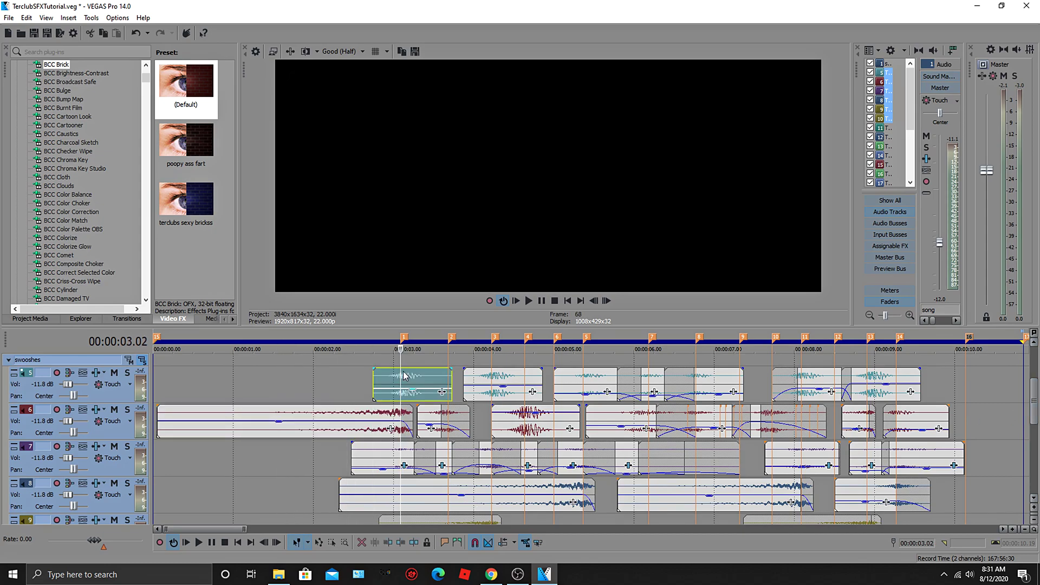
{"action": "left_click", "coordinate": [409, 376]}
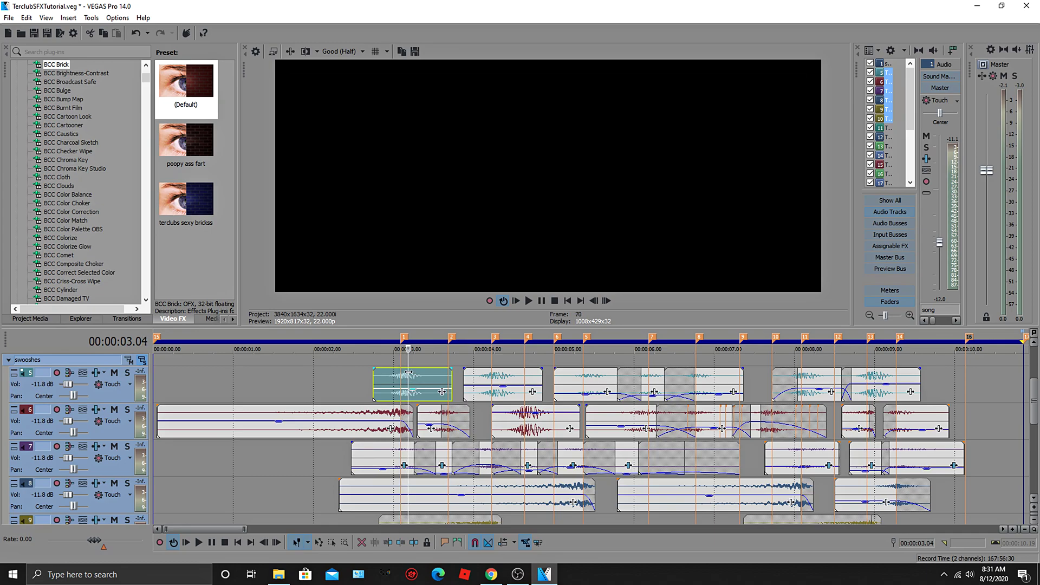
{"action": "left_click", "coordinate": [401, 377]}
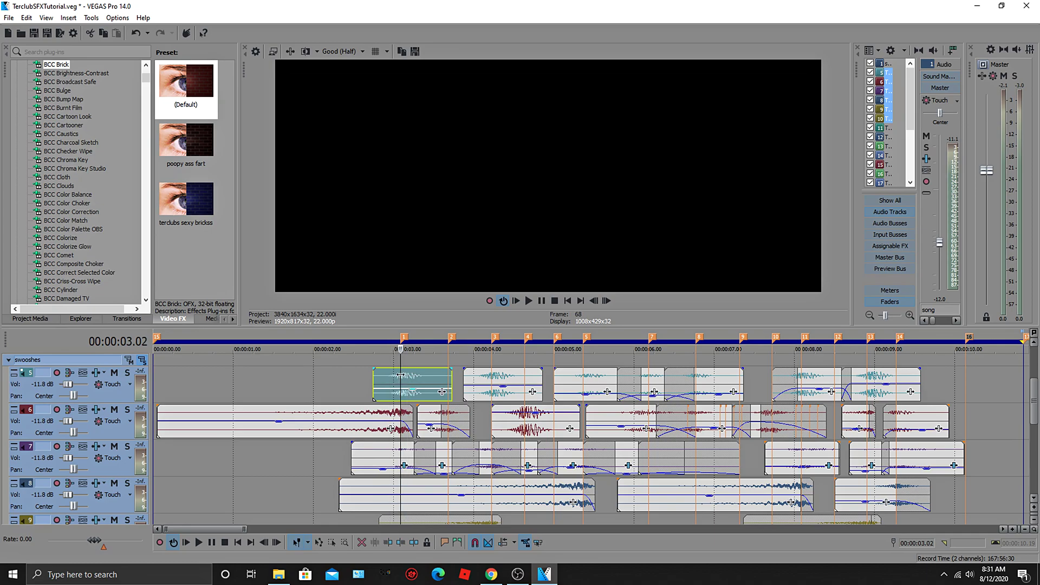
{"action": "left_click", "coordinate": [363, 382]}
{"action": "scroll", "coordinate": [1036, 396], "scroll_direction": "down", "scroll_amount": 1}
{"action": "scroll", "coordinate": [1035, 396], "scroll_direction": "up", "scroll_amount": 1}
{"action": "left_click", "coordinate": [270, 378]}
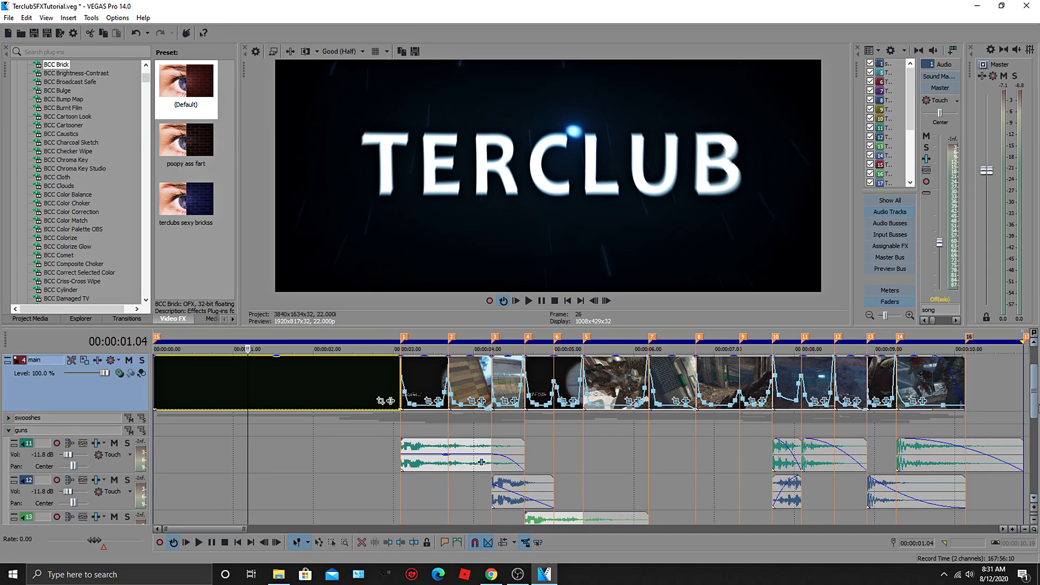
Scrub around the first gunshot on the gun tracks between 00:00:03.02 and 03.12
{"action": "scroll", "coordinate": [1035, 395], "scroll_direction": "down", "scroll_amount": 1}
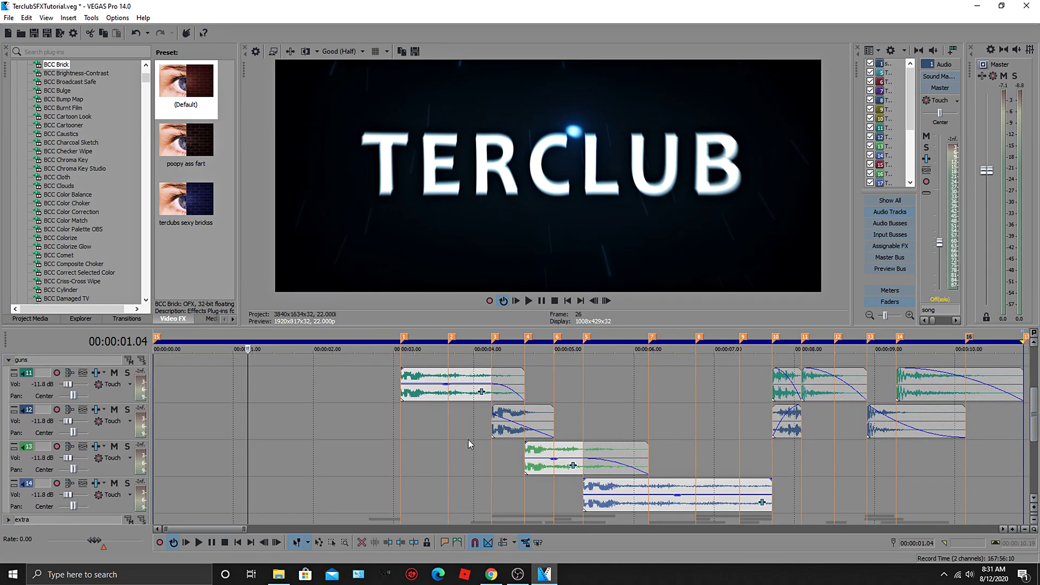
{"action": "left_click", "coordinate": [350, 423]}
{"action": "left_click", "coordinate": [394, 419]}
{"action": "left_click", "coordinate": [426, 416]}
{"action": "left_click", "coordinate": [399, 426]}
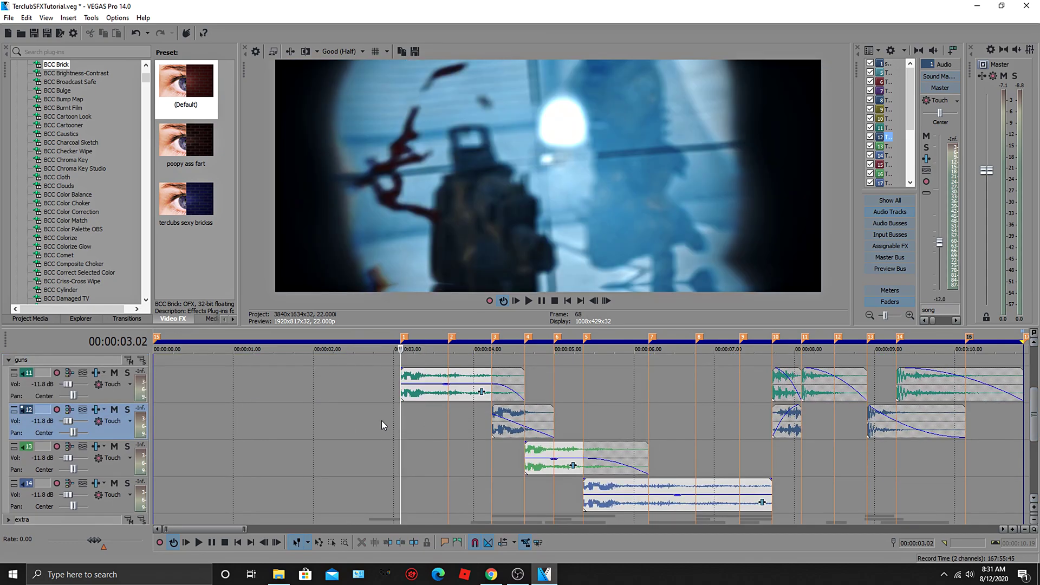
{"action": "left_click", "coordinate": [379, 420]}
{"action": "left_click", "coordinate": [408, 419]}
{"action": "left_click", "coordinate": [425, 418]}
{"action": "left_click", "coordinate": [401, 417]}
{"action": "left_click", "coordinate": [436, 418]}
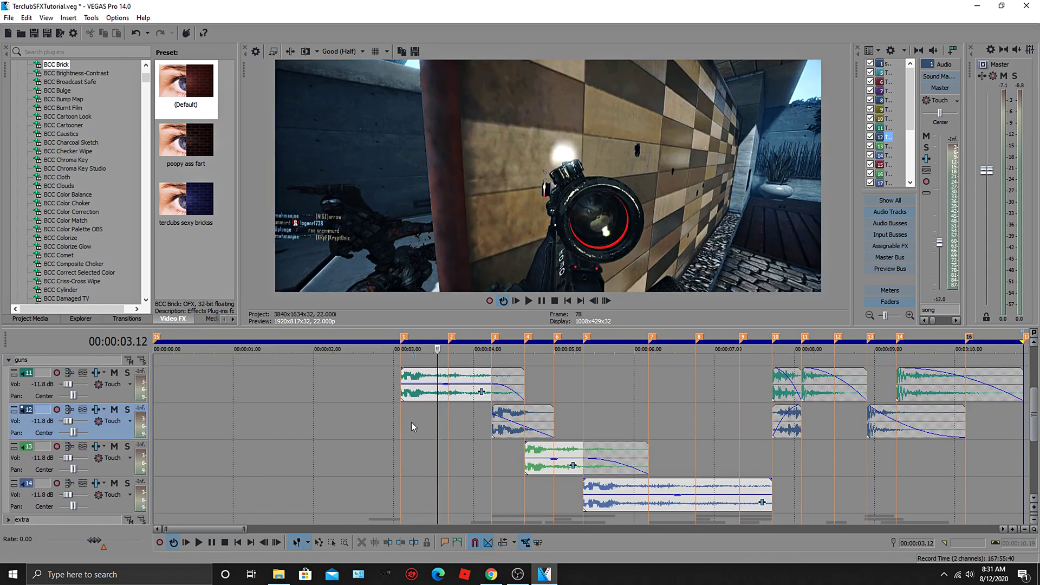
{"action": "left_click", "coordinate": [399, 423]}
{"action": "left_click", "coordinate": [430, 424]}
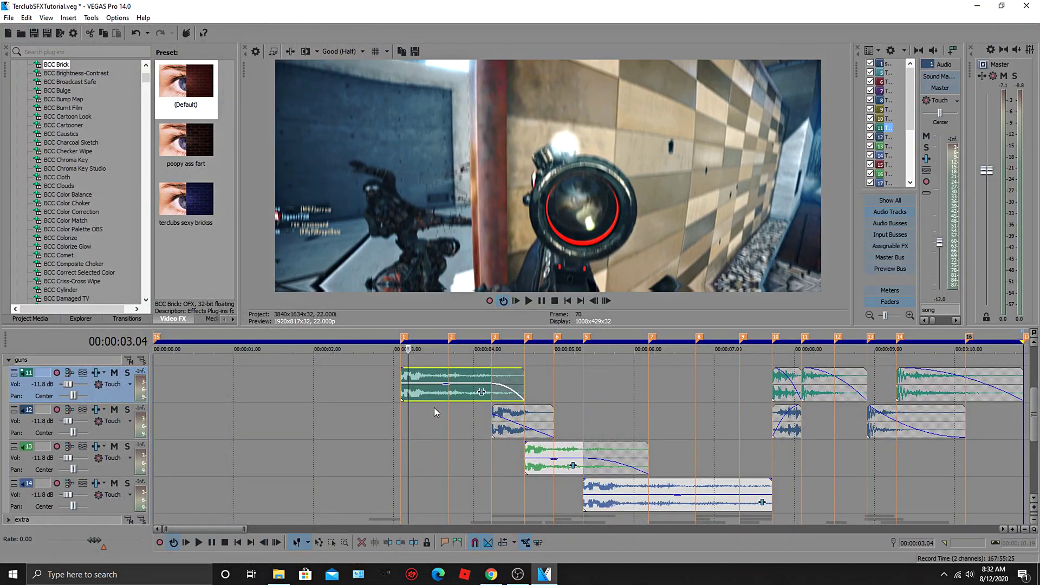
Deselect the gunshot event and play the gunshot section from the title
{"action": "left_click", "coordinate": [434, 408]}
{"action": "left_click", "coordinate": [403, 415]}
{"action": "left_click", "coordinate": [426, 422]}
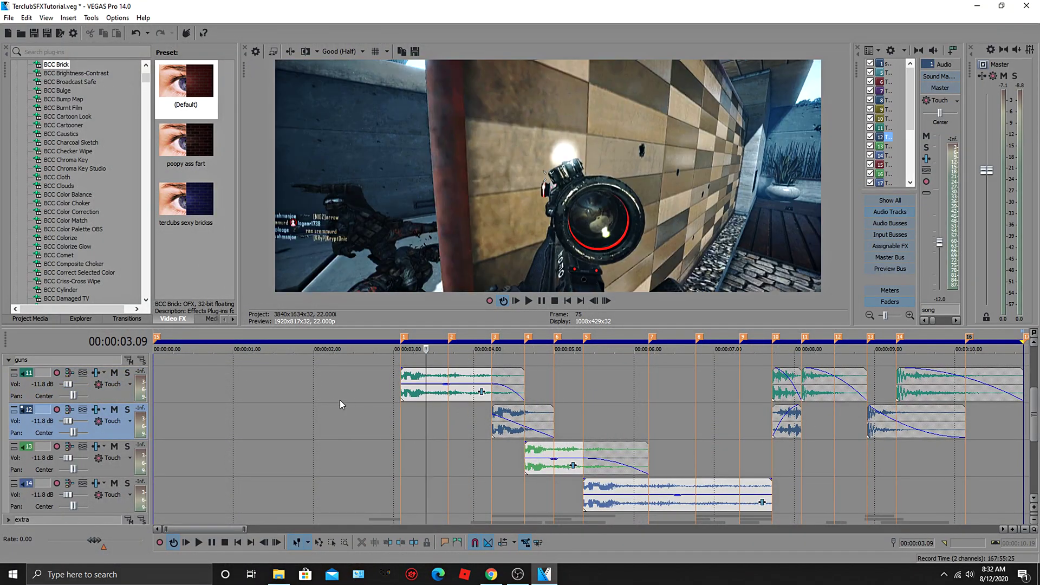
{"action": "left_click", "coordinate": [360, 420]}
{"action": "key", "text": "space"}
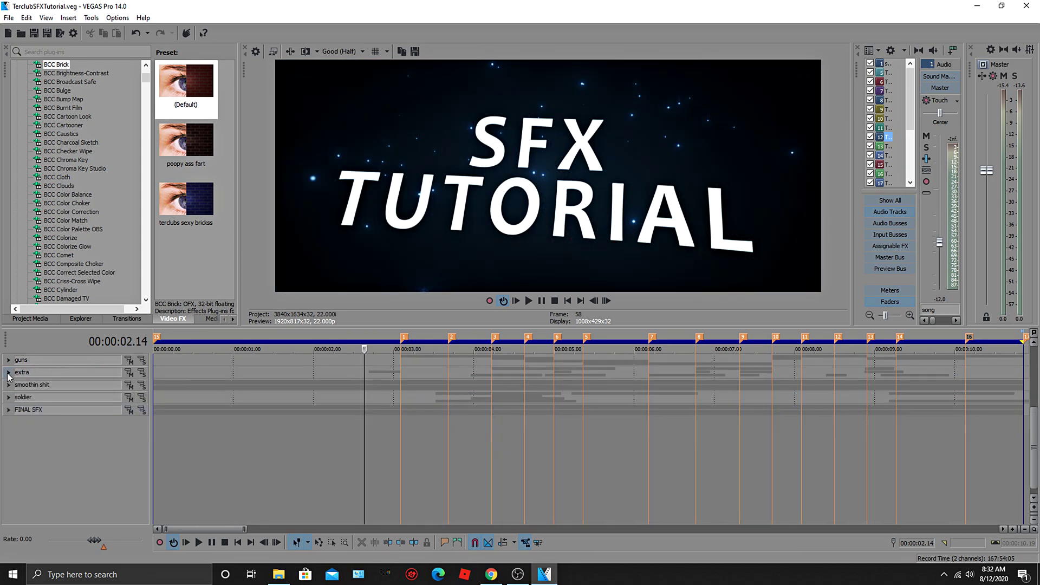
Expand the extra group and play it, setting the playhead around 00:00:02.15
{"action": "left_click", "coordinate": [9, 373]}
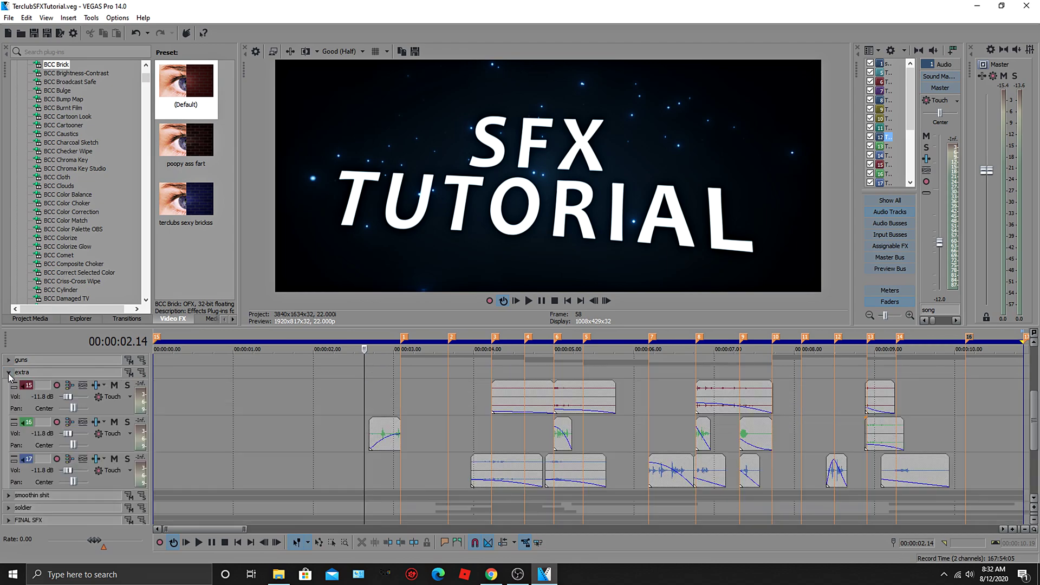
{"action": "key", "text": "space"}
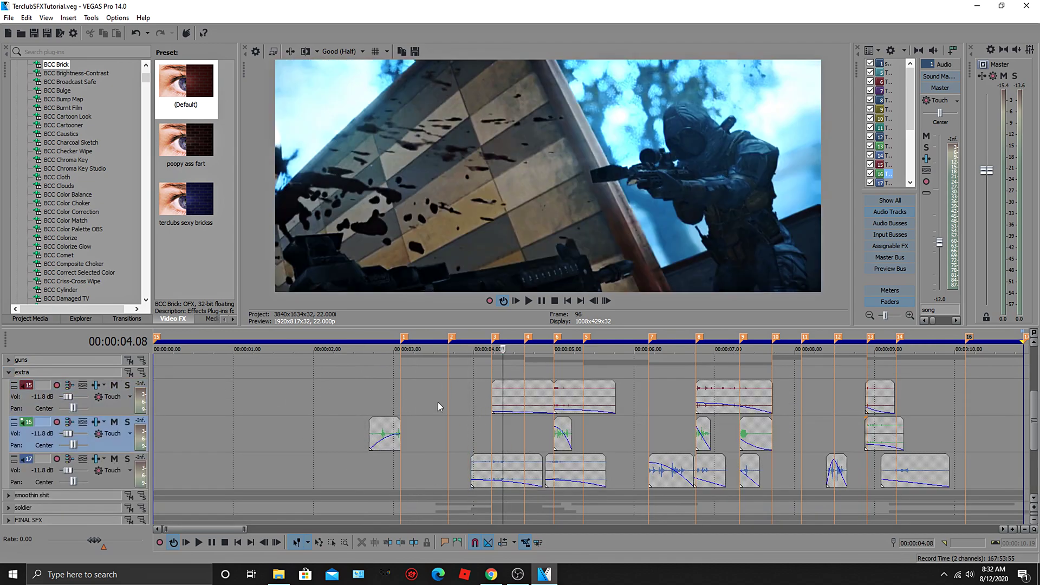
{"action": "left_click", "coordinate": [361, 380]}
{"action": "left_click", "coordinate": [380, 380]}
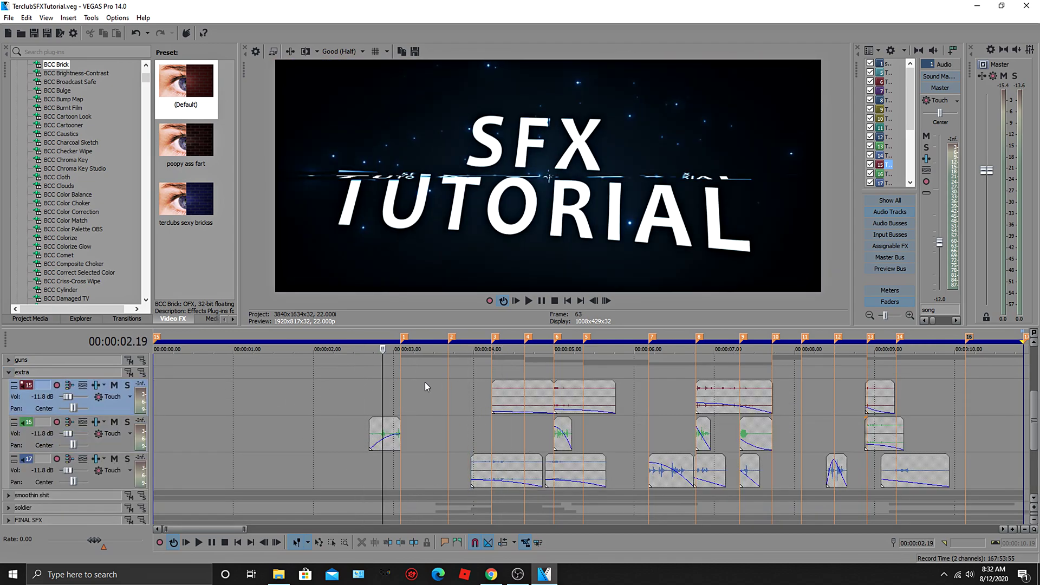
{"action": "left_click", "coordinate": [368, 392]}
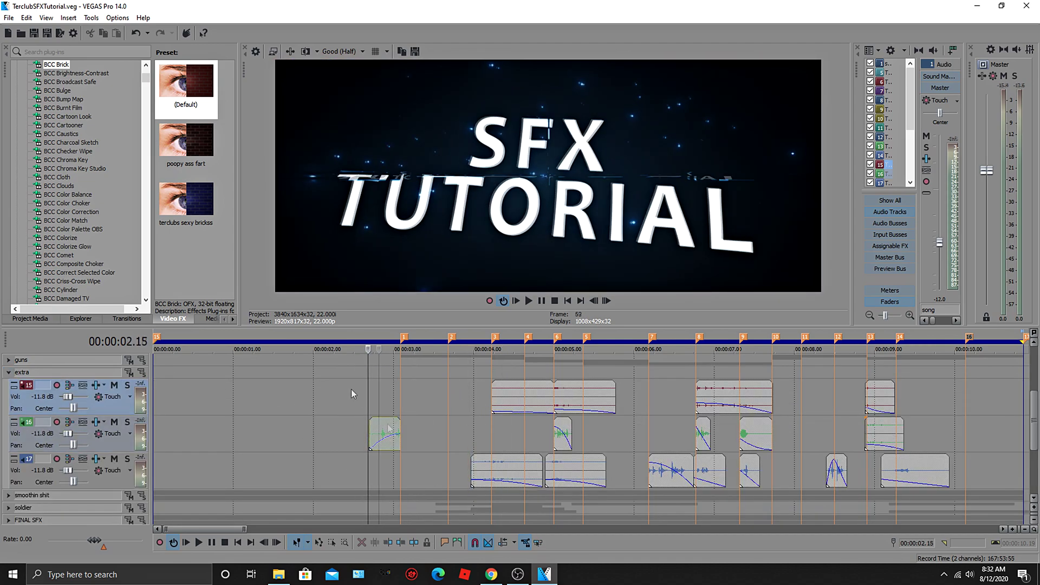
Solo track 16 and play it on its own
{"action": "left_click", "coordinate": [128, 422]}
{"action": "left_click", "coordinate": [361, 388]}
{"action": "key", "text": "space"}
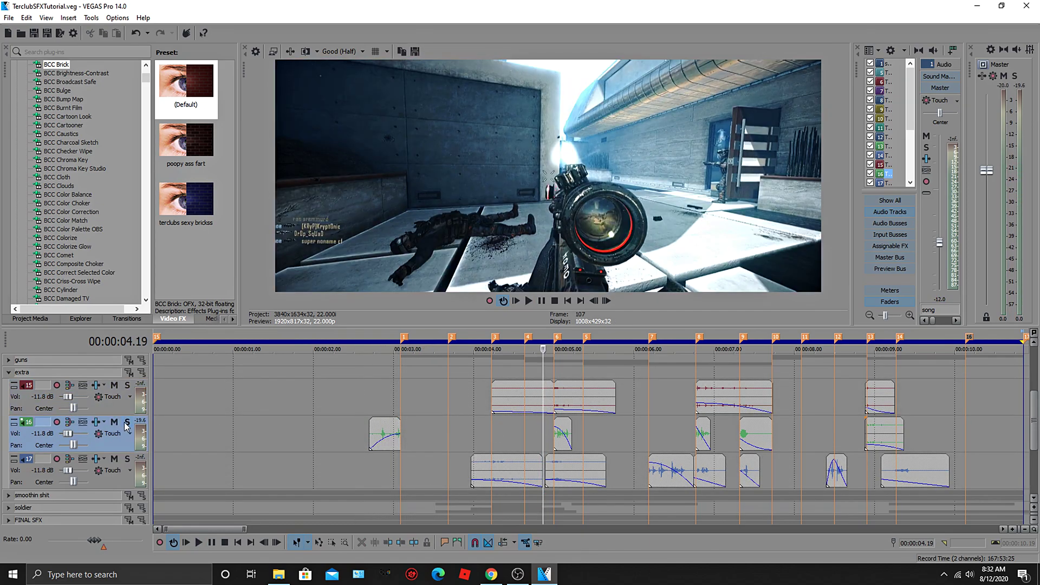
Add tracks 15 and 17 to the solo and play all three extra tracks together
{"action": "left_click", "coordinate": [127, 422]}
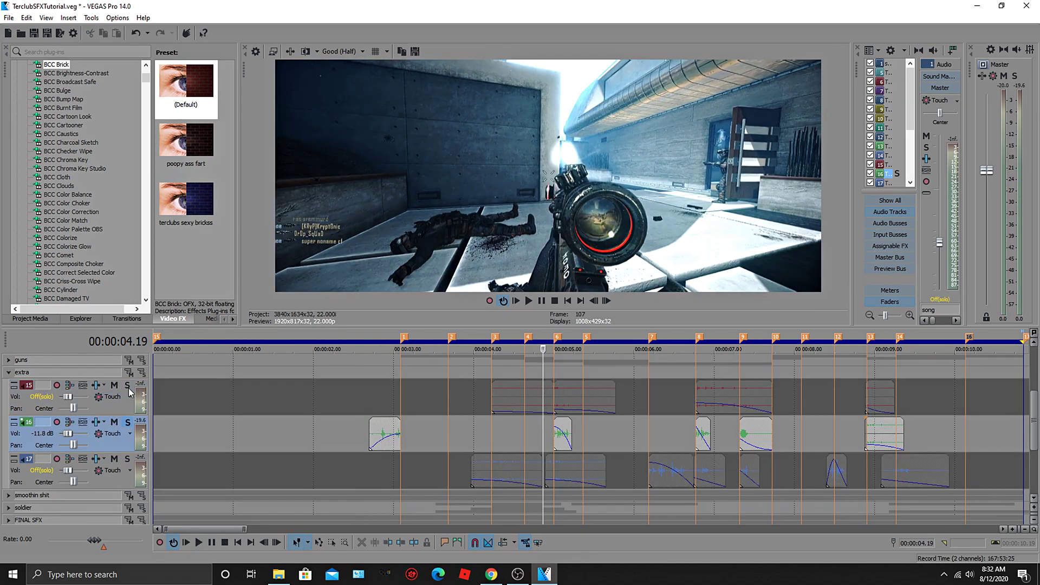
{"action": "left_click", "coordinate": [127, 385]}
{"action": "left_click", "coordinate": [127, 459]}
{"action": "key", "text": "space"}
{"action": "left_click", "coordinate": [475, 426]}
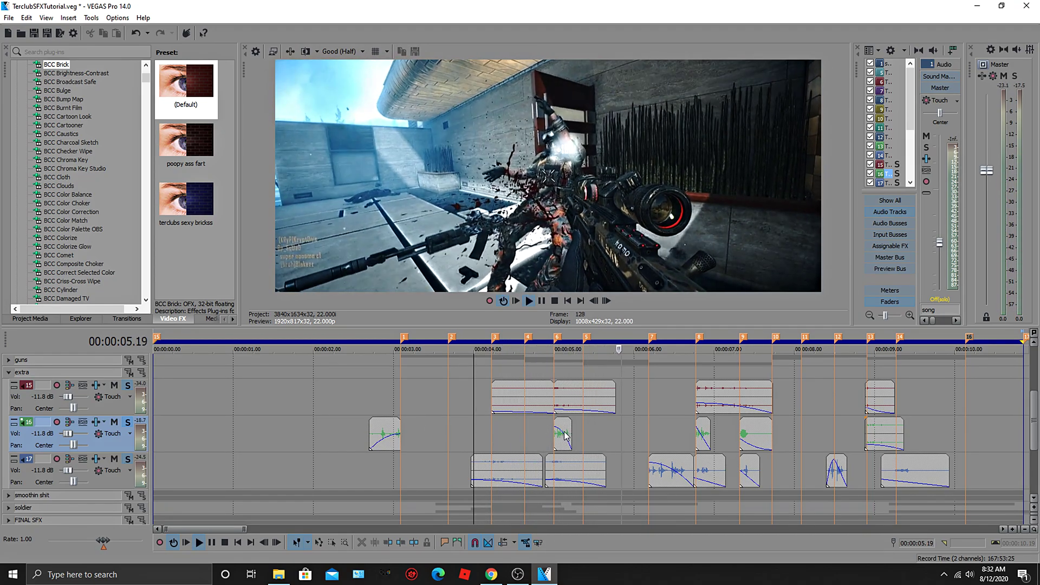
{"action": "key", "text": "space"}
{"action": "left_click", "coordinate": [636, 373]}
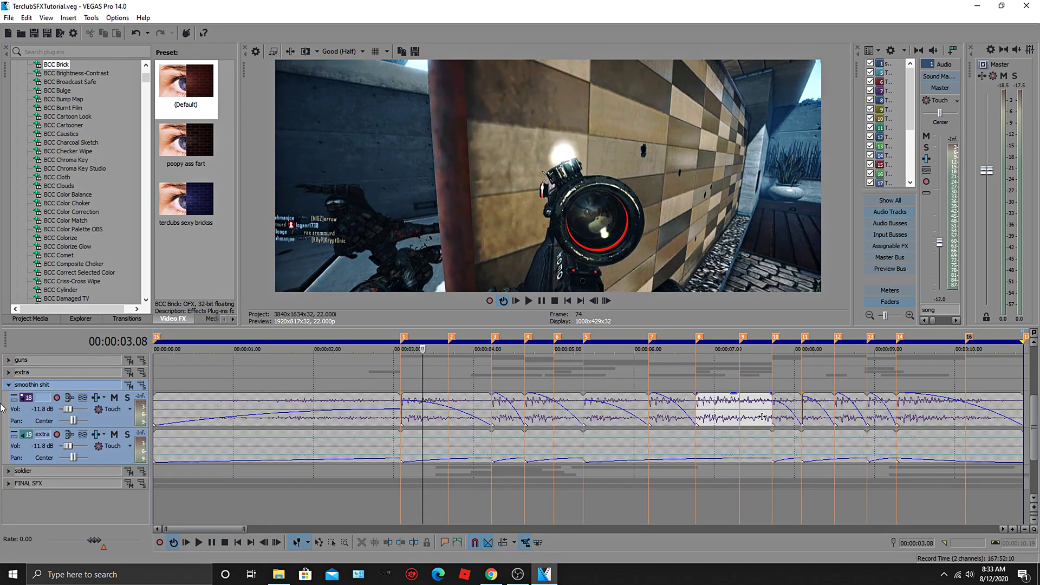
Expand the smoothin shit group and preview its clips on tracks 18 and 19
{"action": "left_click", "coordinate": [409, 374]}
{"action": "left_click", "coordinate": [273, 436]}
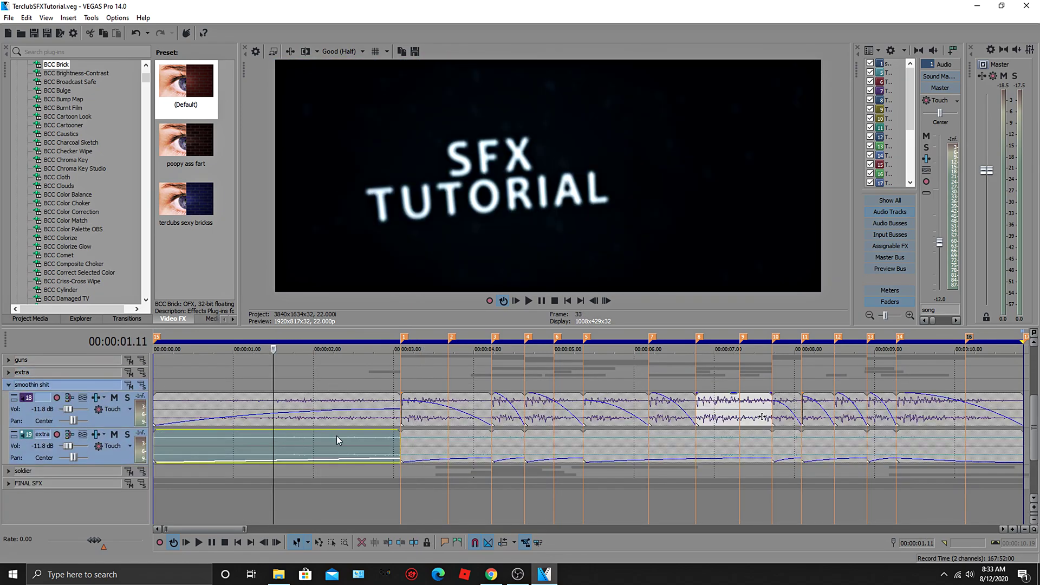
{"action": "left_click", "coordinate": [361, 436]}
{"action": "left_click", "coordinate": [399, 436]}
{"action": "left_click", "coordinate": [337, 402]}
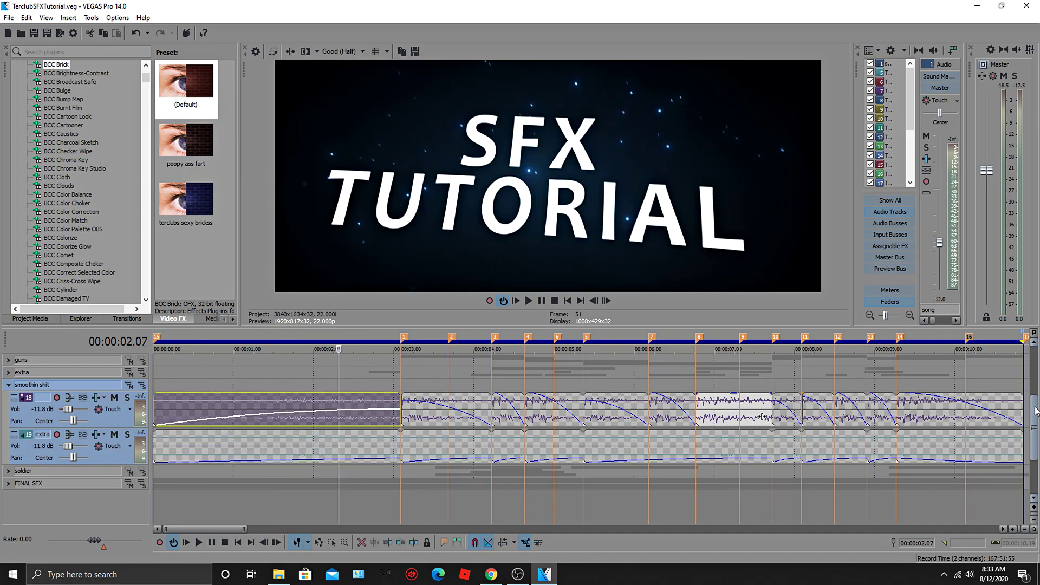
{"action": "left_click", "coordinate": [363, 436]}
{"action": "left_click", "coordinate": [455, 442]}
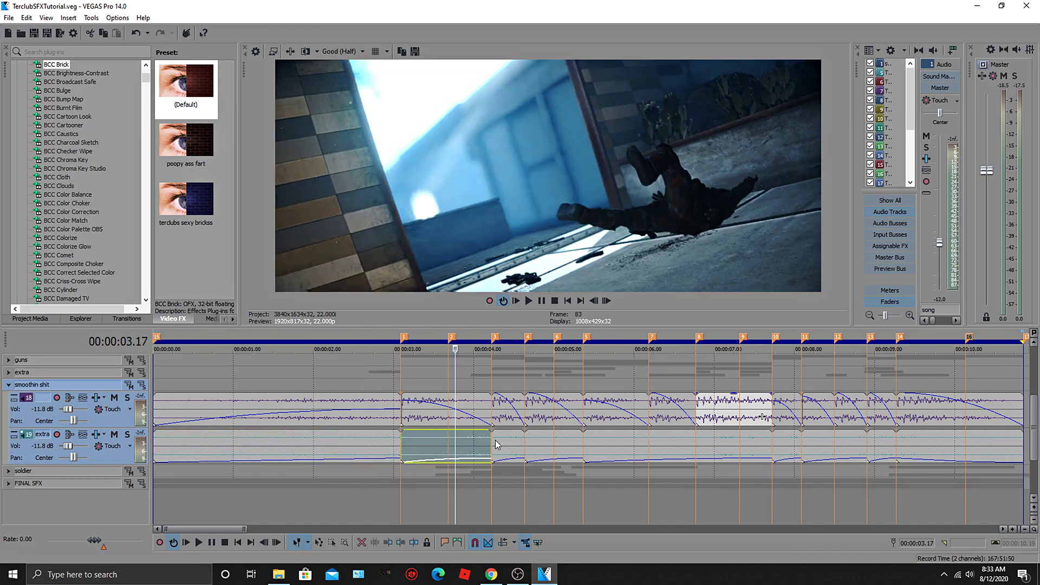
Scrub forward from marker 1 through the clips, then collapse the smoothin shit group
{"action": "left_click", "coordinate": [357, 383]}
{"action": "left_click", "coordinate": [403, 381]}
{"action": "left_click_drag", "start_coordinate": [422, 377], "coordinate": [506, 370]}
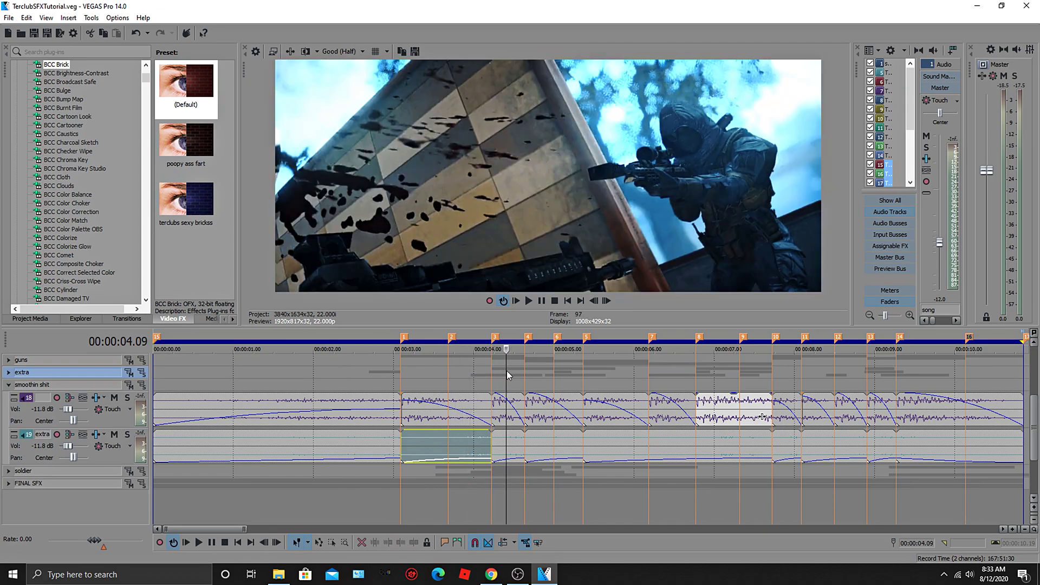
{"action": "left_click", "coordinate": [8, 385]}
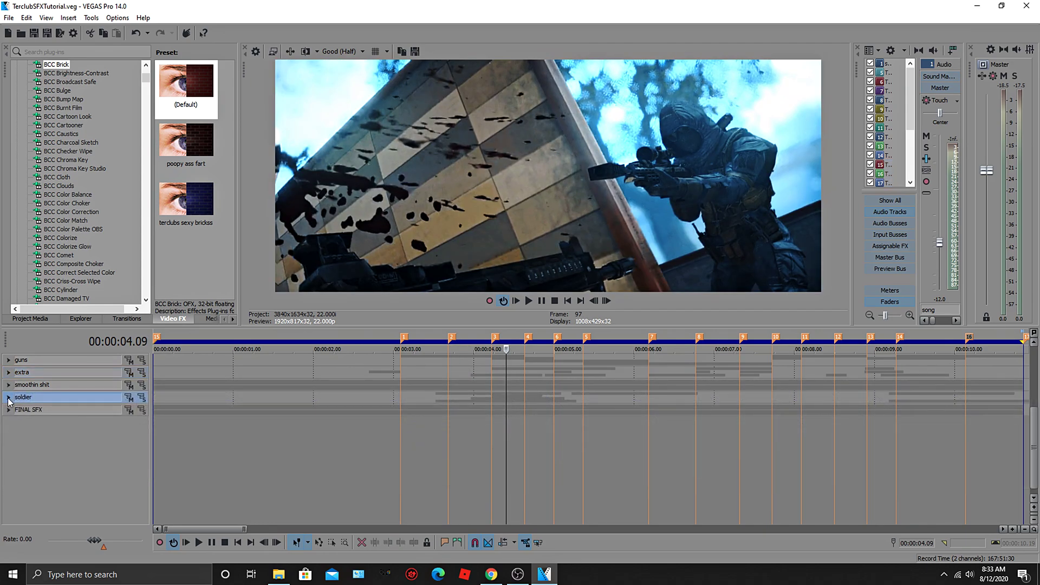
Expand the soldier group and scrub its clips between 02.20 and 03.06
{"action": "left_click", "coordinate": [8, 397]}
{"action": "left_click", "coordinate": [415, 471]}
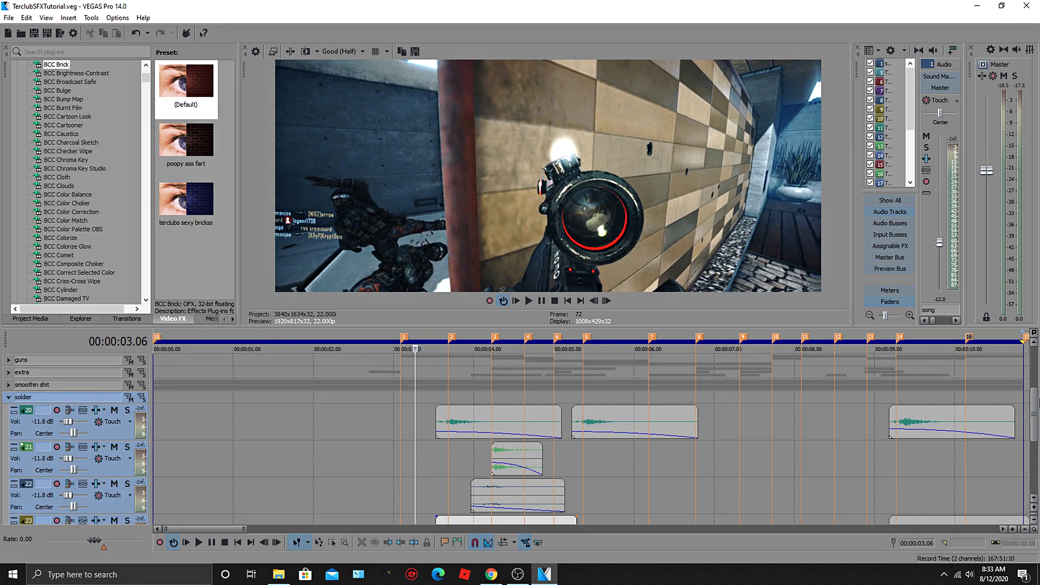
{"action": "scroll", "coordinate": [567, 452], "scroll_direction": "down", "scroll_amount": 3}
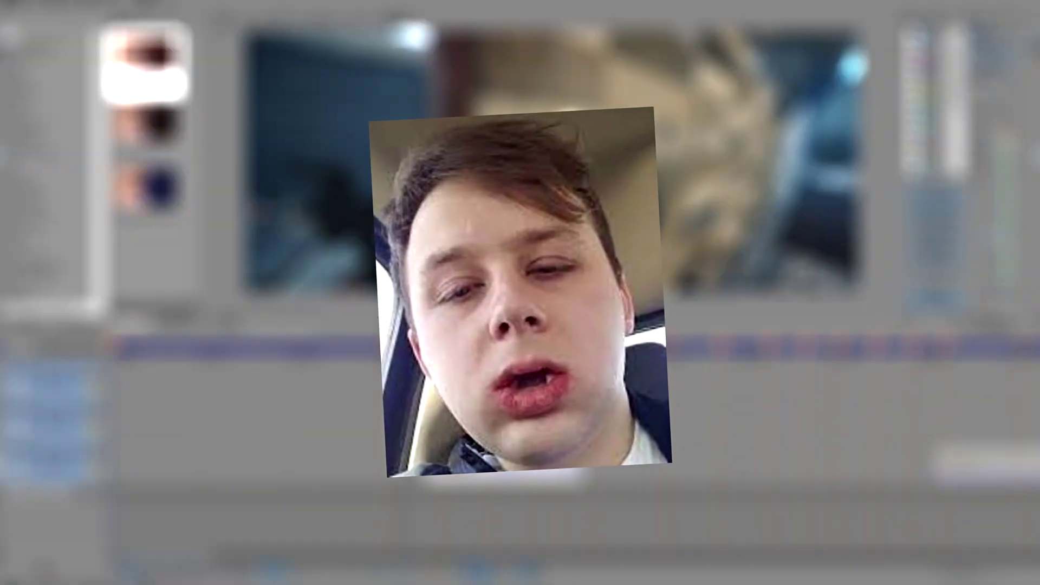
{"action": "left_click_drag", "start_coordinate": [1038, 434], "coordinate": [1037, 408]}
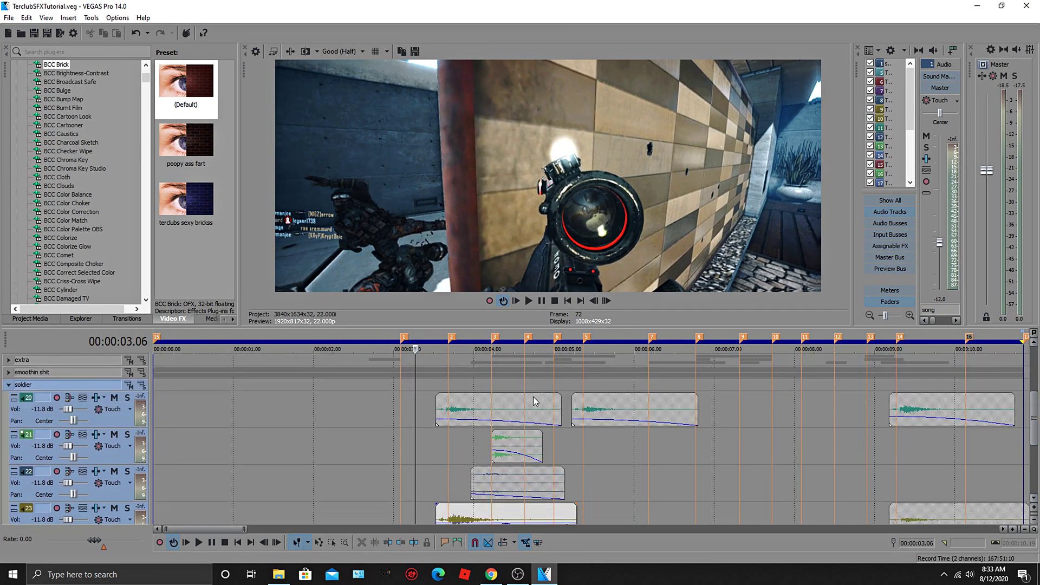
{"action": "left_click", "coordinate": [448, 452]}
{"action": "left_click", "coordinate": [463, 447]}
{"action": "left_click", "coordinate": [416, 445]}
{"action": "left_click", "coordinate": [386, 446]}
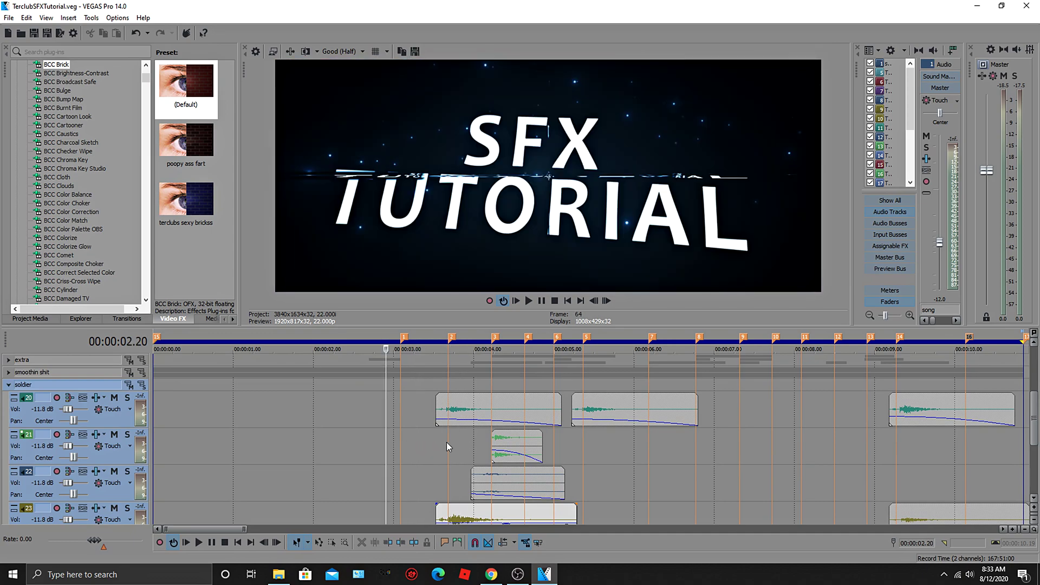
Select track 21 and preview the clips near marker 2, ending at 03.19
{"action": "scroll", "coordinate": [446, 442], "scroll_direction": "down", "scroll_amount": 1}
{"action": "left_click", "coordinate": [461, 437]}
{"action": "left_click", "coordinate": [416, 415]}
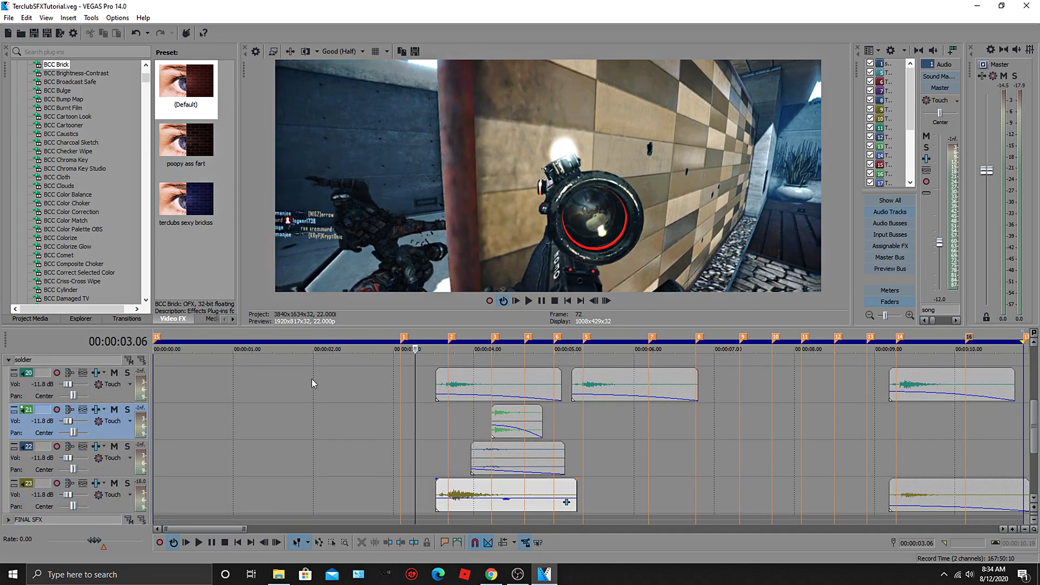
{"action": "left_click", "coordinate": [446, 434]}
{"action": "left_click", "coordinate": [463, 428]}
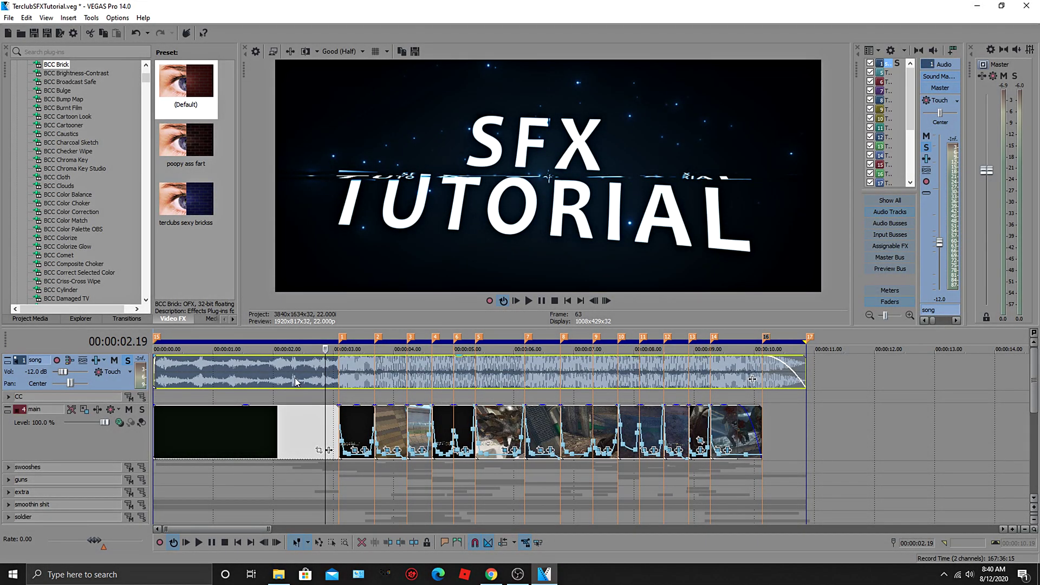
Add TAL Reverb 4 as an event effect on the song clip
{"action": "left_click", "coordinate": [577, 382]}
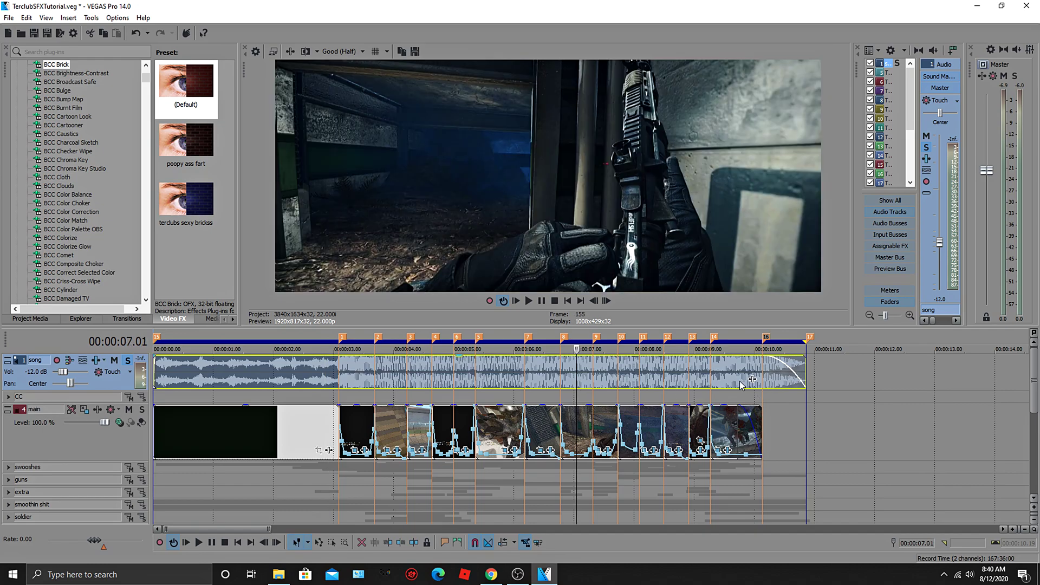
{"action": "left_click", "coordinate": [552, 383]}
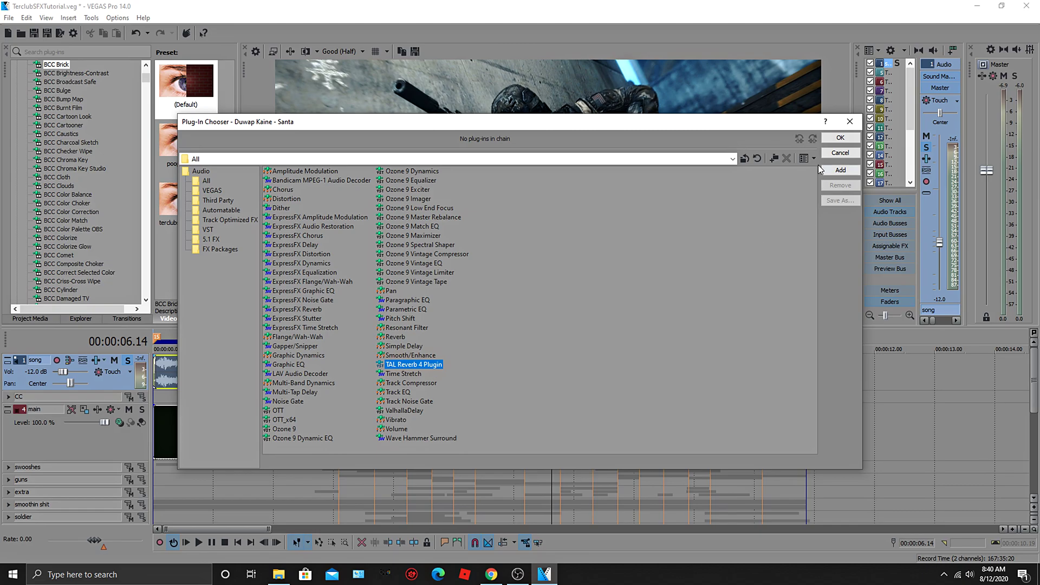
{"action": "left_click", "coordinate": [840, 170]}
{"action": "left_click", "coordinate": [840, 137]}
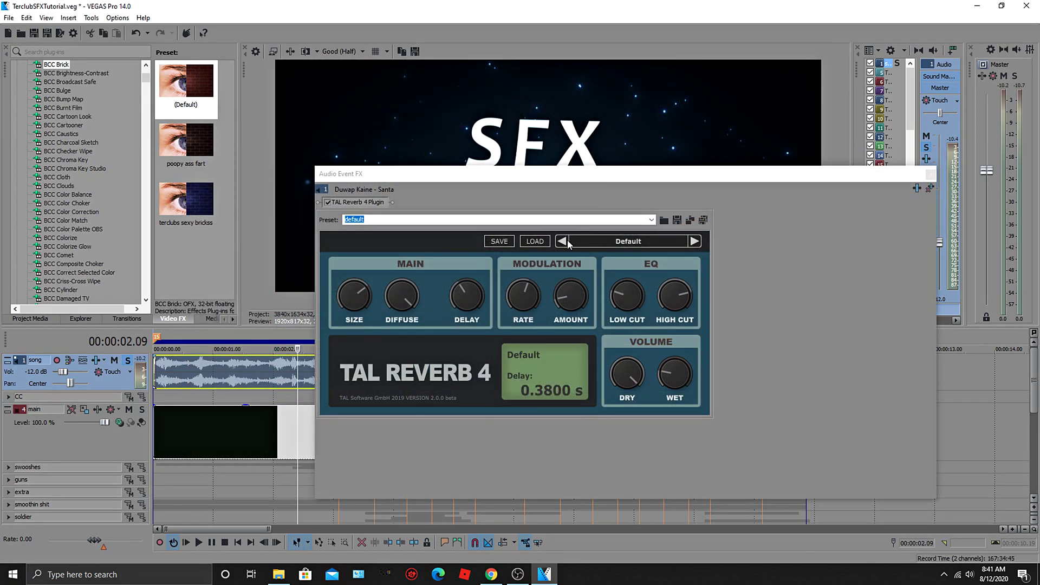
Set the reverb preset to Dark Big, preview it, and close the effect window
{"action": "left_click", "coordinate": [568, 242]}
{"action": "left_click", "coordinate": [246, 386]}
{"action": "key", "text": "space"}
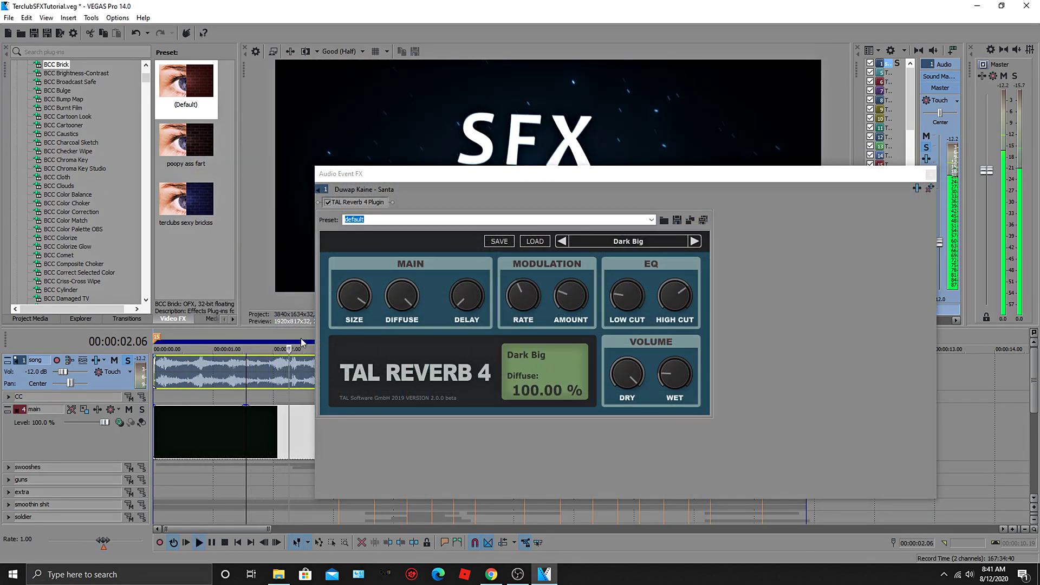
{"action": "key", "text": "space"}
{"action": "left_click", "coordinate": [930, 174]}
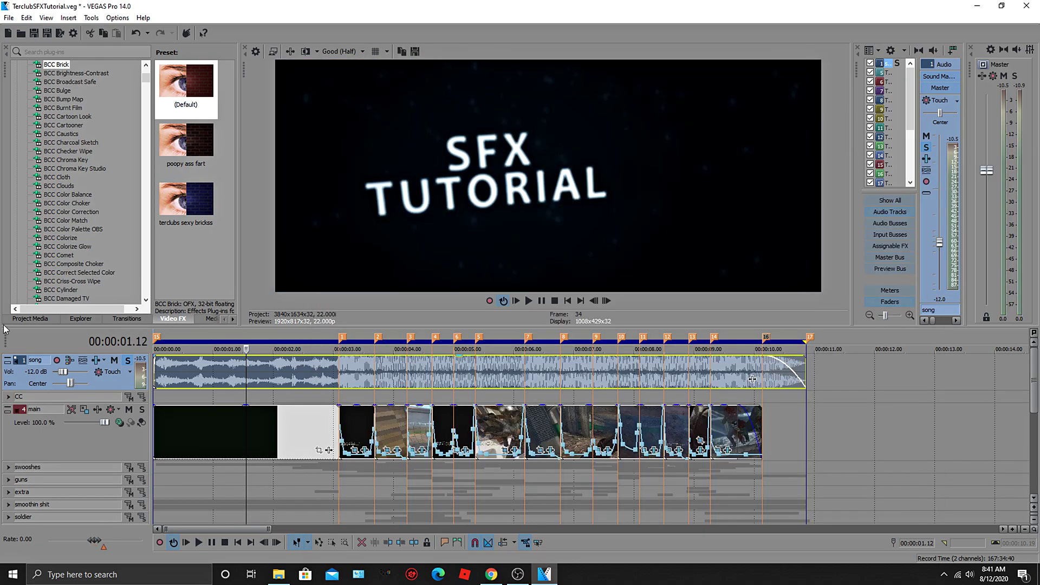
Scrub the playhead to about 01.21 and save the project
{"action": "left_click", "coordinate": [235, 379]}
{"action": "left_click_drag", "start_coordinate": [234, 373], "coordinate": [270, 374]}
{"action": "left_click", "coordinate": [9, 18]}
{"action": "left_click", "coordinate": [16, 71]}
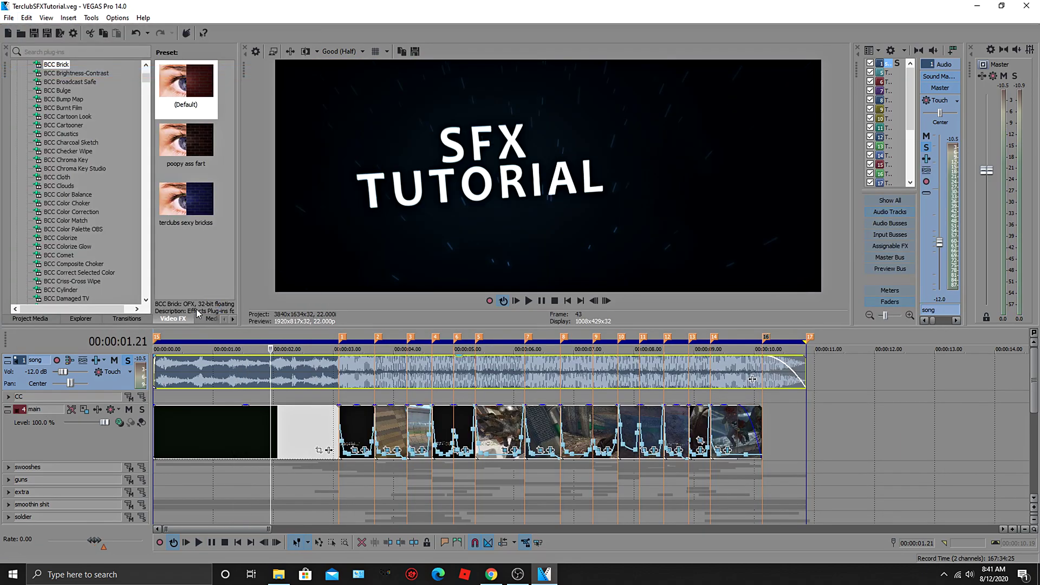
{"action": "key", "text": "Left"}
{"action": "key", "text": "Left"}
{"action": "key", "text": "Left"}
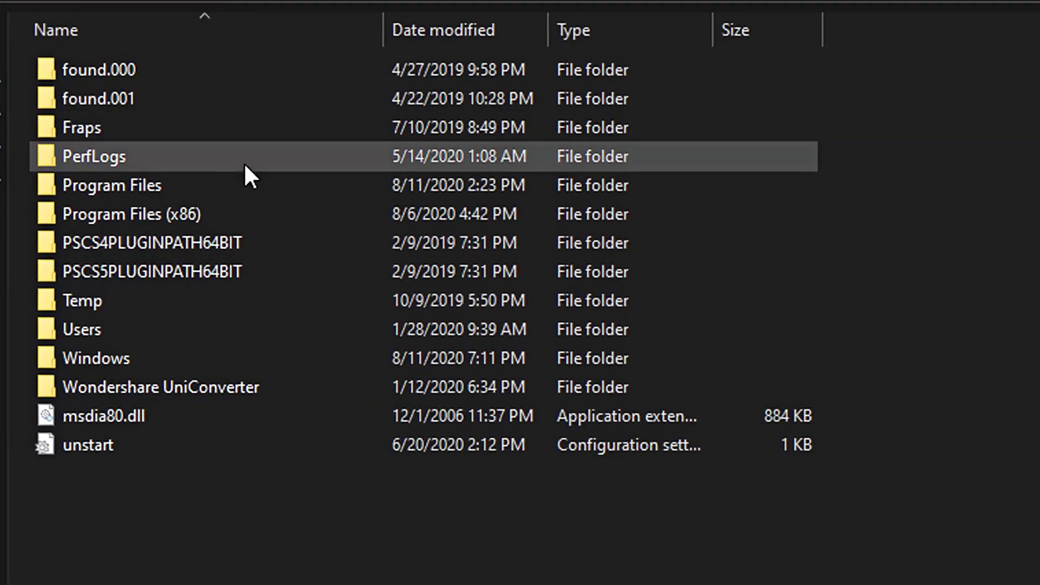
Navigate through Program Files and Common Files into the VST2 folder
{"action": "double_click", "coordinate": [190, 200]}
{"action": "scroll", "coordinate": [195, 121], "scroll_direction": "down", "scroll_amount": 2}
{"action": "scroll", "coordinate": [104, 195], "scroll_direction": "up", "scroll_amount": 1}
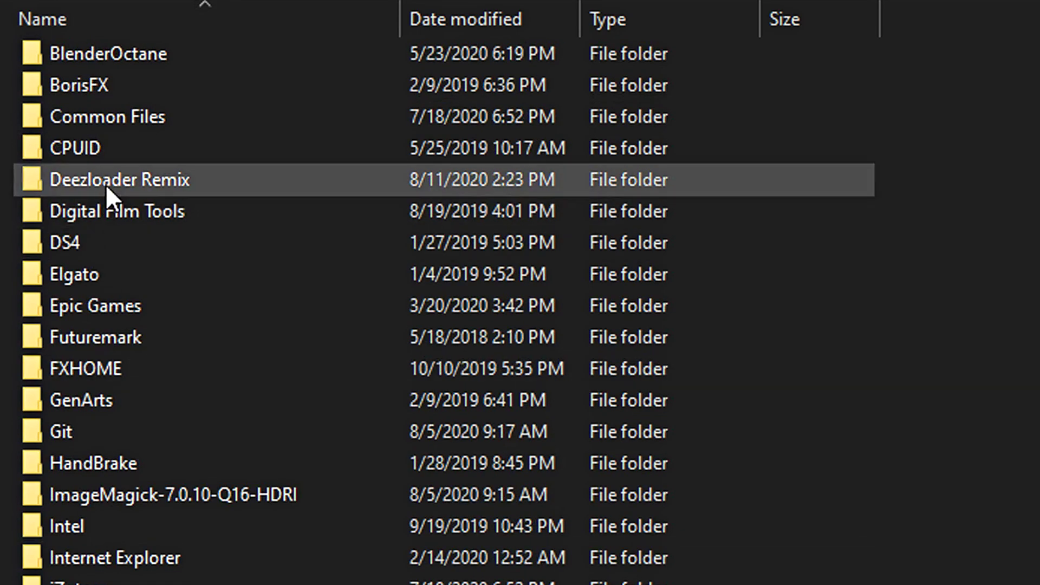
{"action": "double_click", "coordinate": [108, 115]}
{"action": "left_click_drag", "start_coordinate": [103, 569], "coordinate": [92, 352]}
{"action": "left_click", "coordinate": [82, 373]}
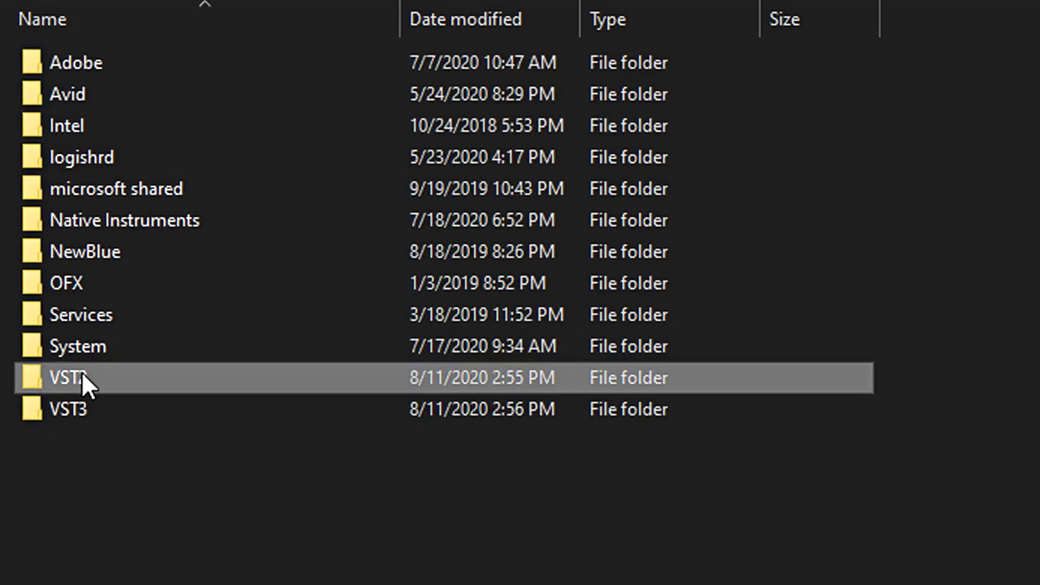
{"action": "double_click", "coordinate": [82, 373]}
Go back to Common Files and open the VST3 folder to view its plug-in files
{"action": "key", "text": "alt+Left"}
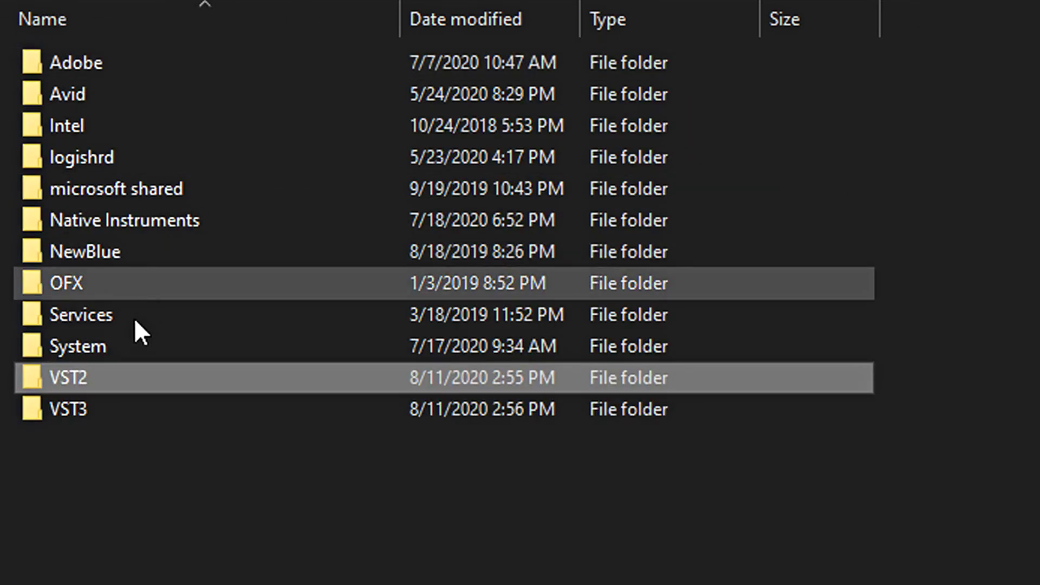
{"action": "double_click", "coordinate": [122, 406]}
{"action": "left_click_drag", "start_coordinate": [190, 388], "coordinate": [152, 2]}
{"action": "left_click", "coordinate": [311, 85]}
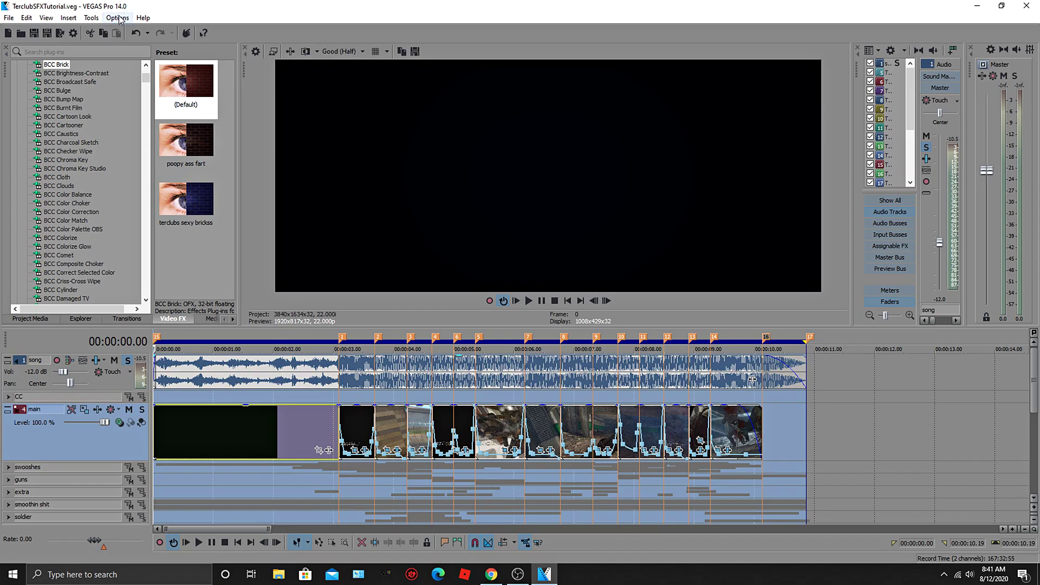
{"action": "left_click", "coordinate": [118, 18]}
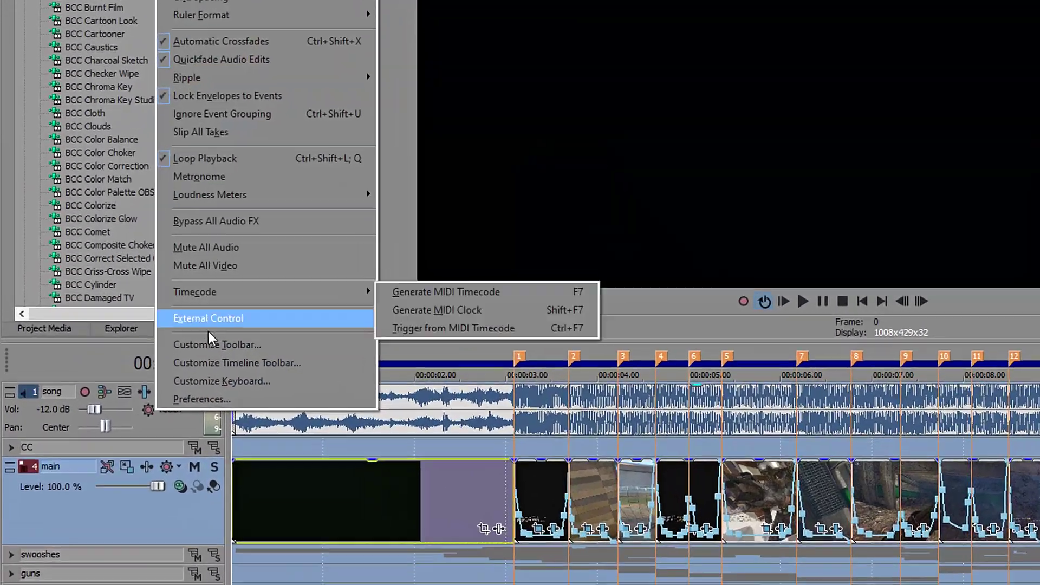
{"action": "left_click", "coordinate": [133, 364]}
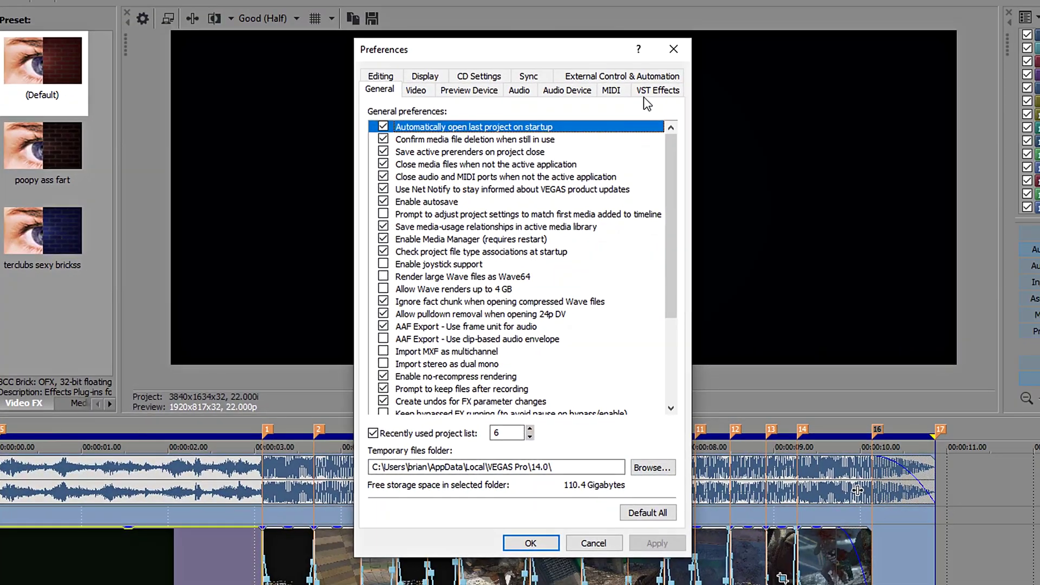
{"action": "left_click", "coordinate": [645, 93]}
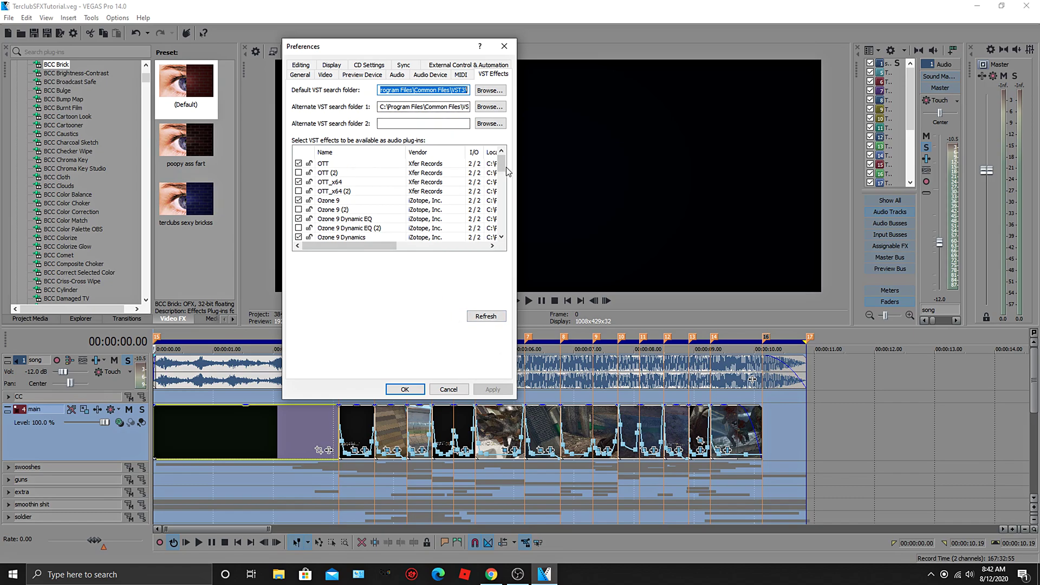
{"action": "left_click_drag", "start_coordinate": [508, 171], "coordinate": [499, 227]}
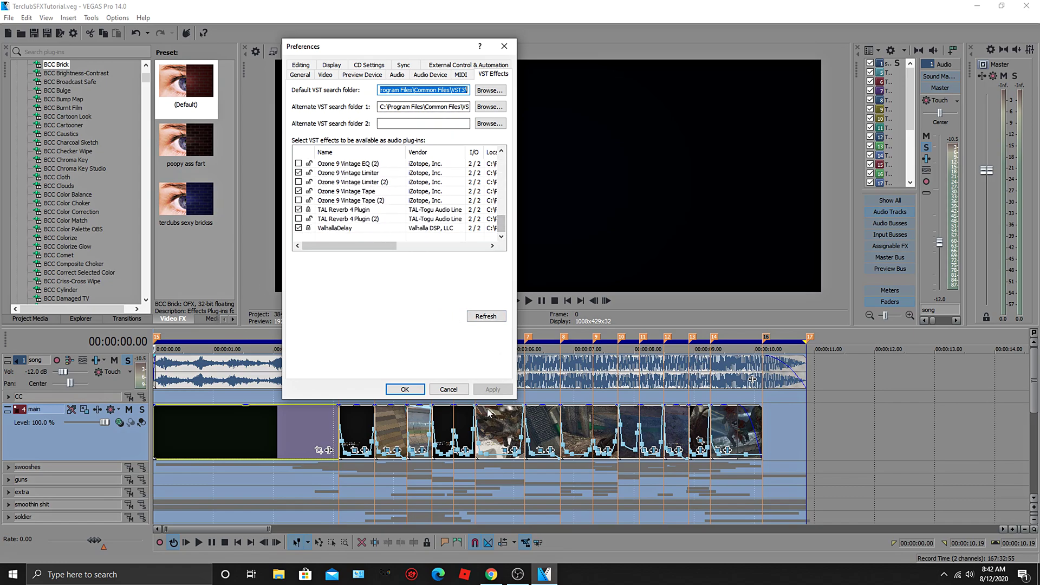
{"action": "left_click", "coordinate": [403, 389]}
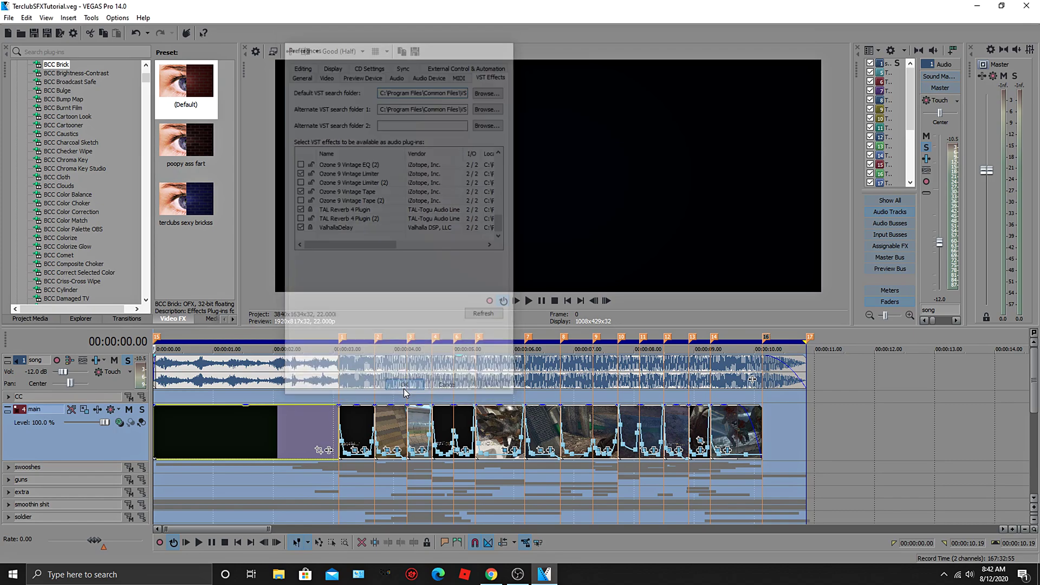
{"action": "left_click", "coordinate": [315, 415]}
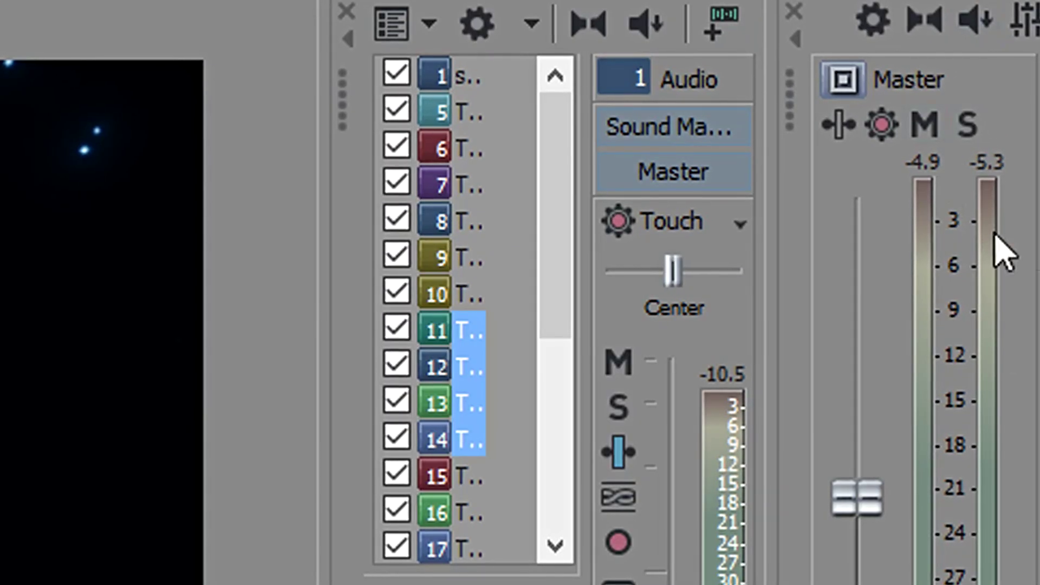
Play to check levels, then set the song track volume to -12.0 dB
{"action": "key", "text": "space"}
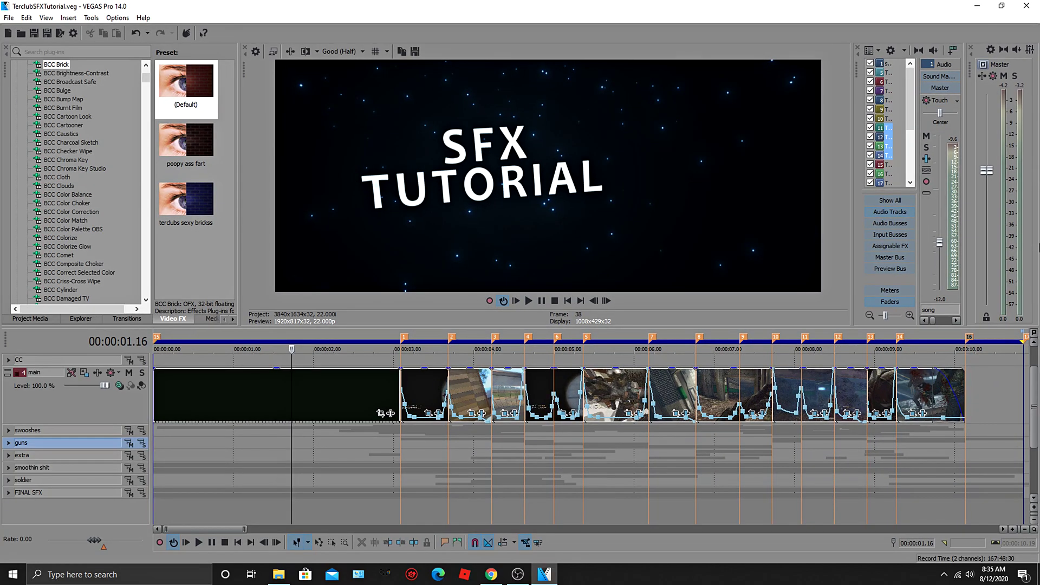
{"action": "left_click_drag", "start_coordinate": [63, 372], "coordinate": [75, 369]}
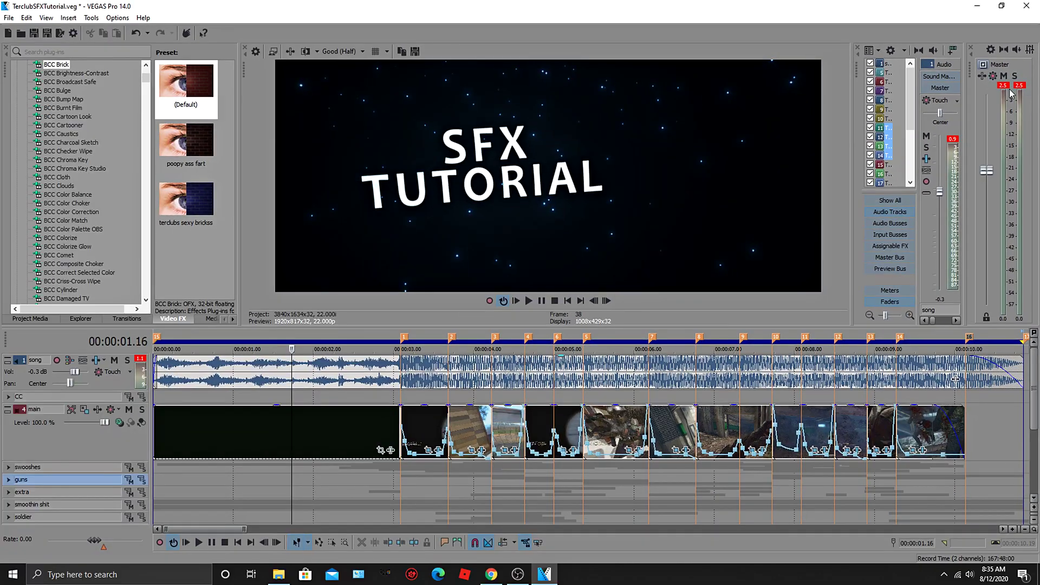
{"action": "left_click", "coordinate": [43, 373]}
{"action": "double_click", "coordinate": [43, 372]}
{"action": "type", "text": "-12"}
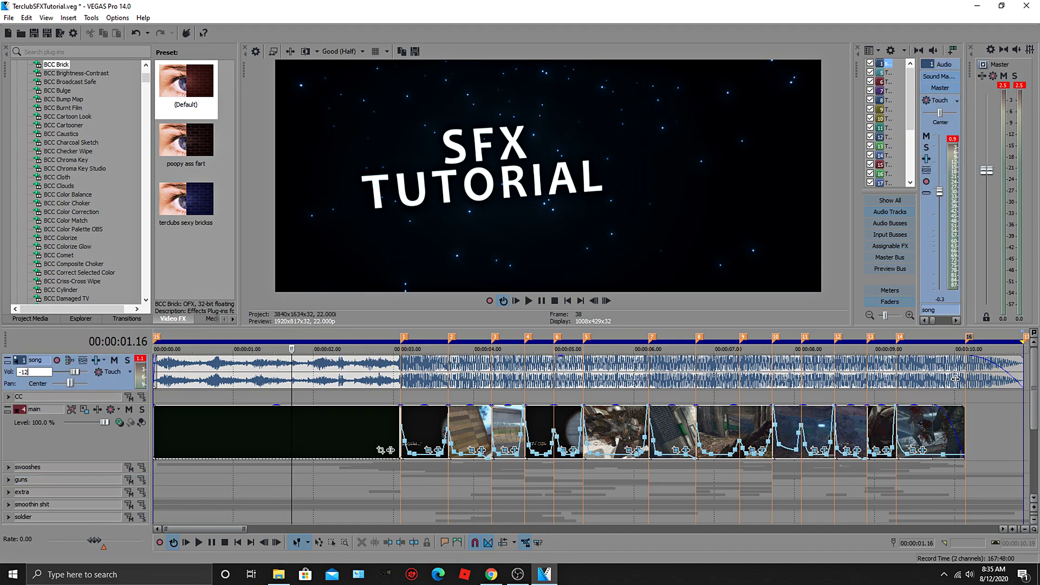
{"action": "key", "text": "Return"}
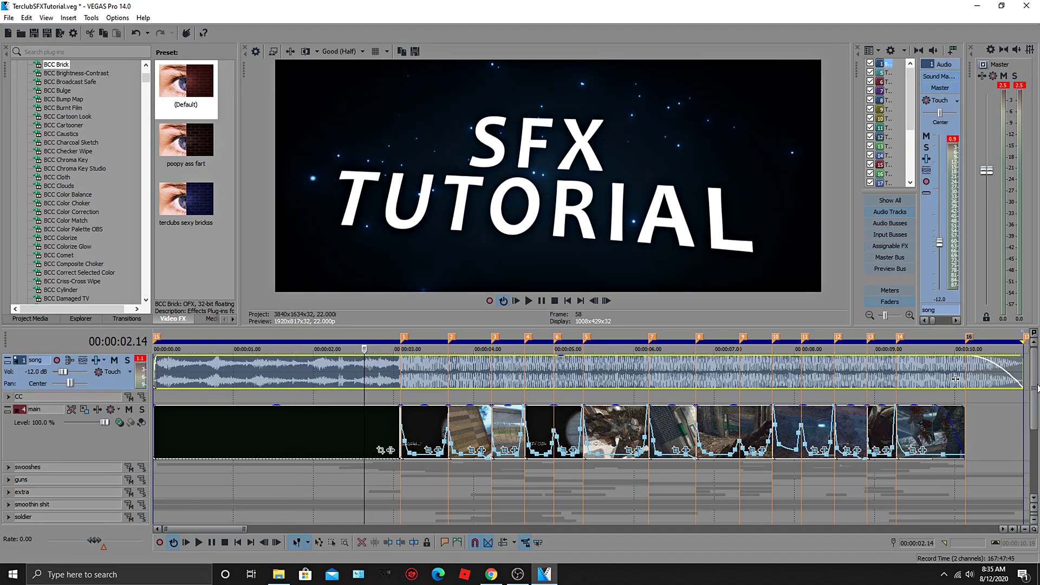
Play the edit back and click through the main track's events, ending at 00:00:03.06
{"action": "scroll", "coordinate": [469, 489], "scroll_direction": "down", "scroll_amount": 1}
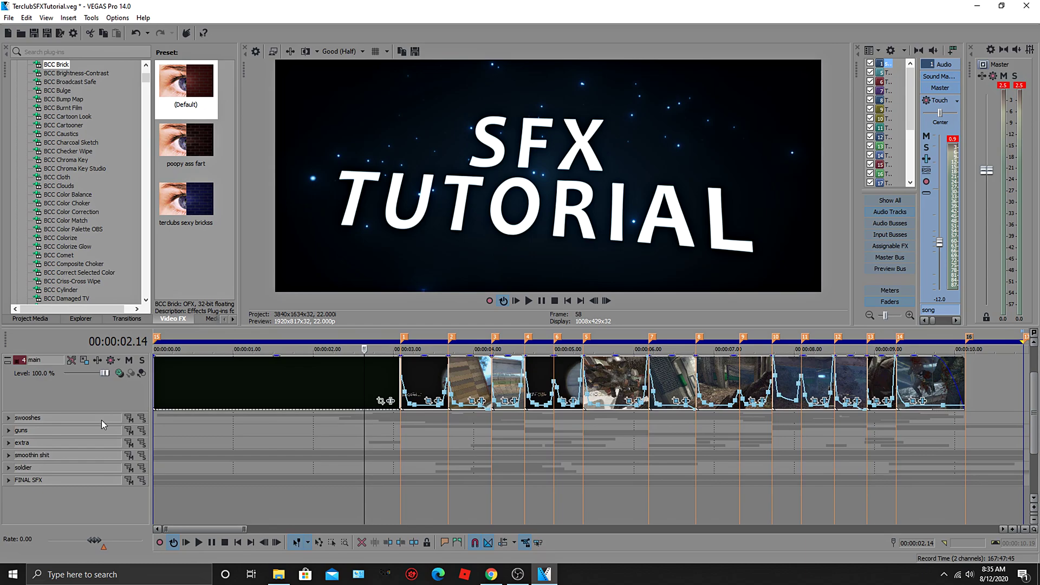
{"action": "left_click", "coordinate": [375, 428]}
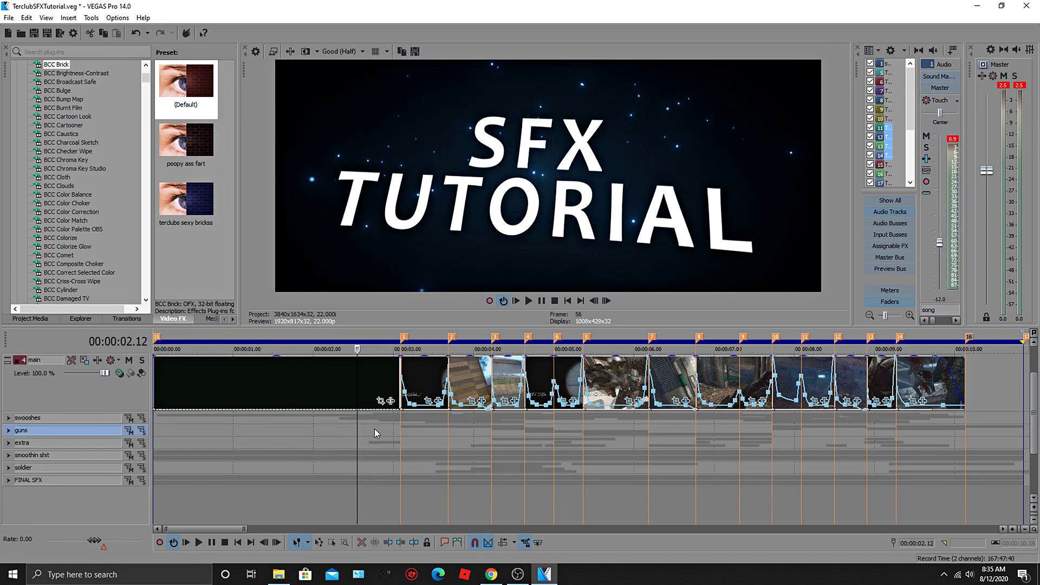
{"action": "key", "text": "space"}
{"action": "key", "text": "space"}
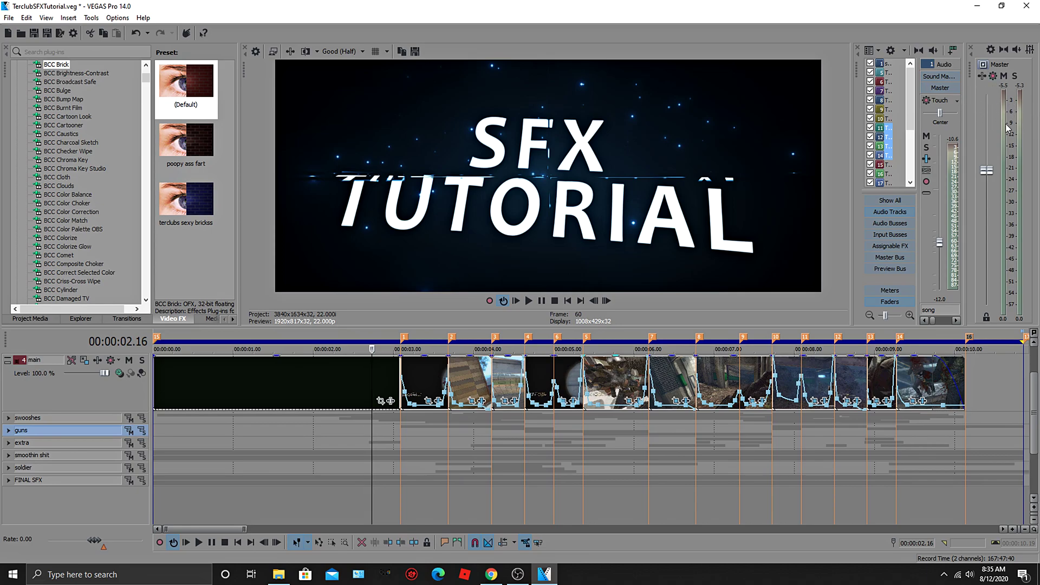
{"action": "left_click", "coordinate": [415, 377]}
{"action": "left_click", "coordinate": [376, 374]}
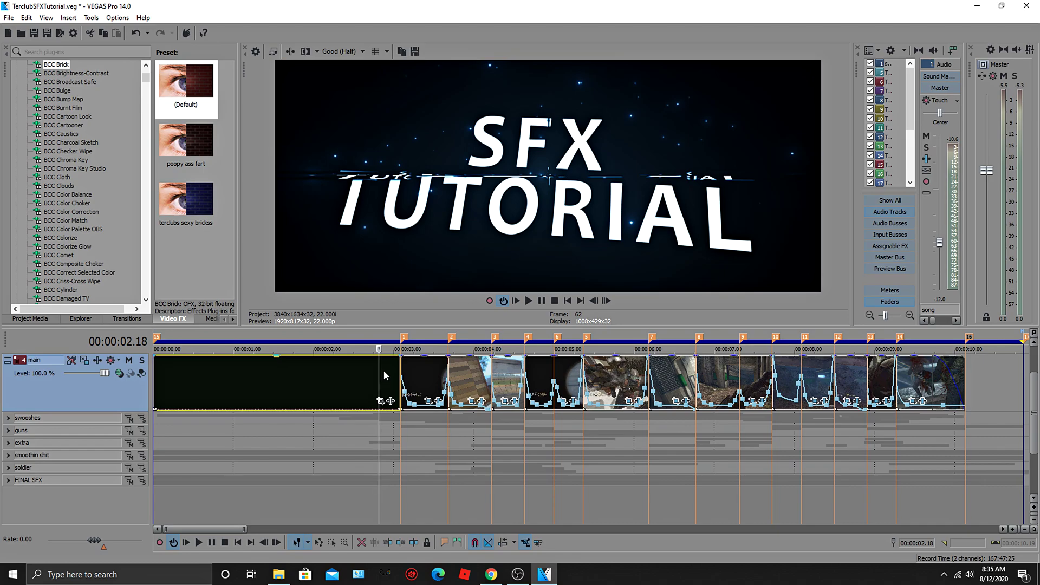
{"action": "left_click", "coordinate": [409, 364]}
{"action": "left_click", "coordinate": [415, 363]}
Select from the project start and set up Render As for a 24-bit stereo WAV of the loop region
{"action": "left_click_drag", "start_coordinate": [589, 375], "coordinate": [20, 373]}
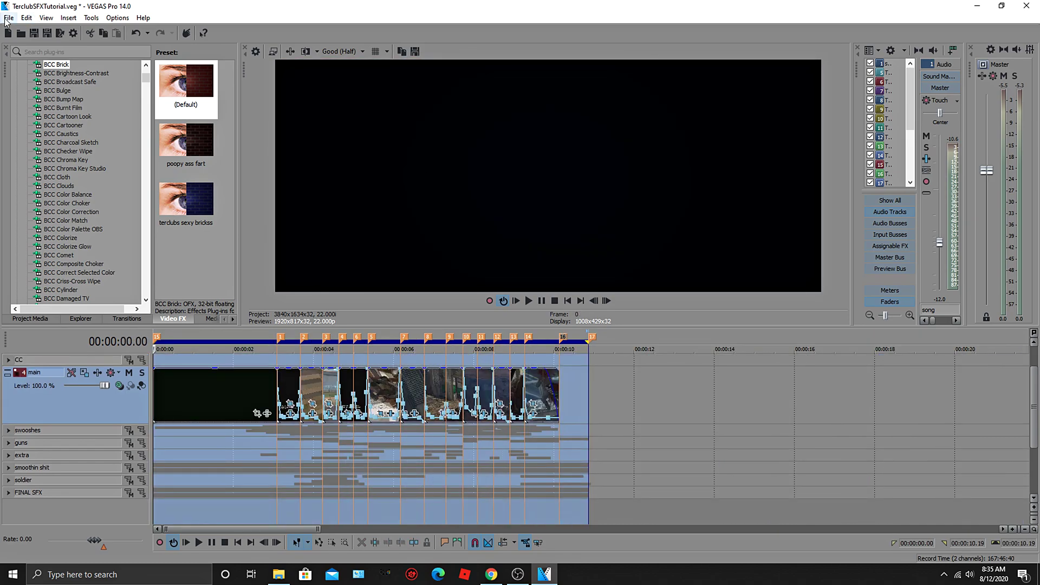
{"action": "left_click", "coordinate": [9, 18]}
{"action": "left_click", "coordinate": [25, 98]}
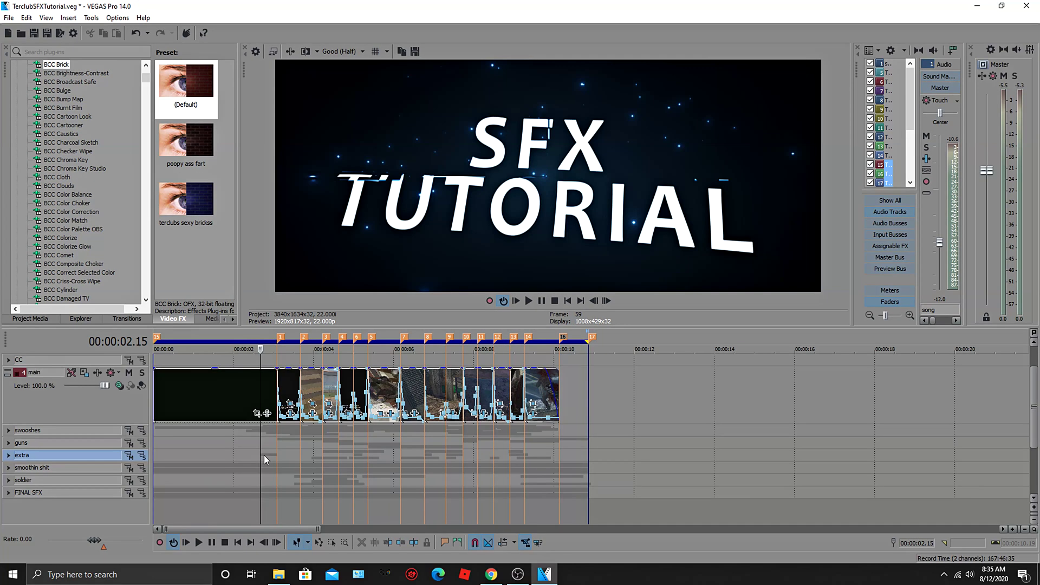
{"action": "scroll", "coordinate": [246, 442], "scroll_direction": "down", "scroll_amount": 3}
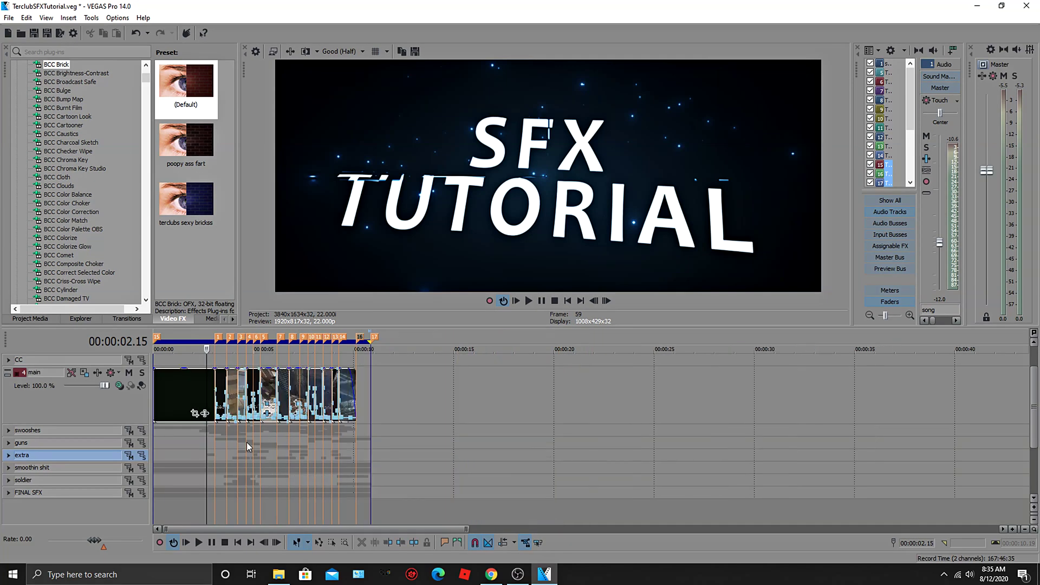
{"action": "scroll", "coordinate": [246, 442], "scroll_direction": "up", "scroll_amount": 5}
{"action": "scroll", "coordinate": [14, 494], "scroll_direction": "down", "scroll_amount": 3}
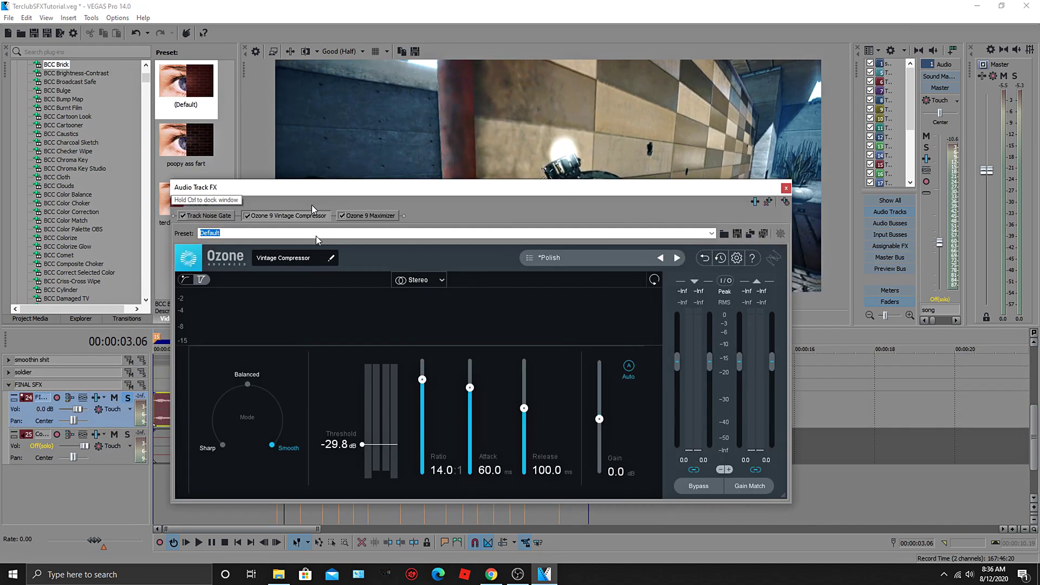
{"action": "left_click_drag", "start_coordinate": [312, 209], "coordinate": [318, 256]}
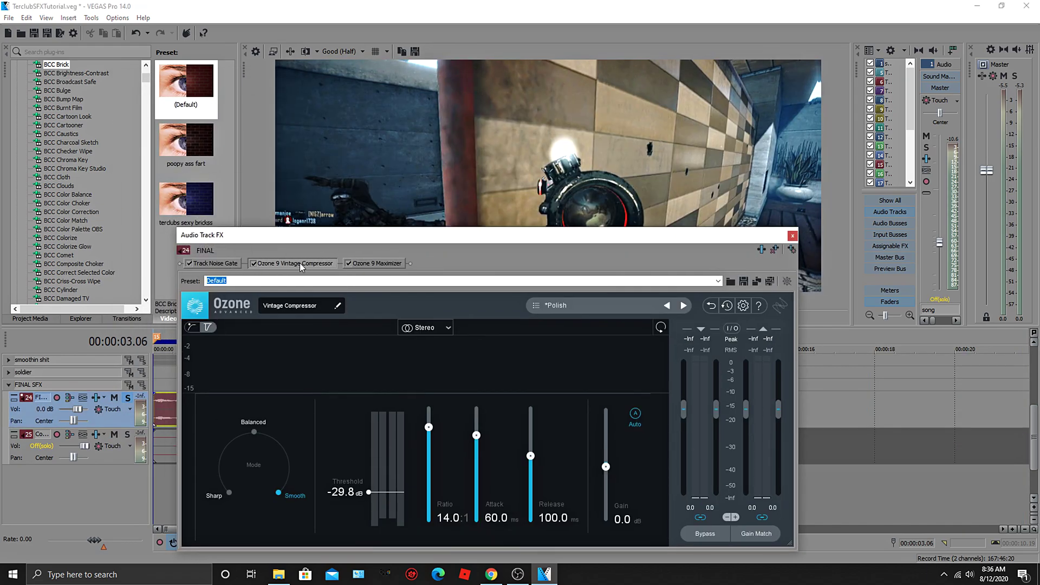
{"action": "left_click_drag", "start_coordinate": [295, 235], "coordinate": [259, 173]}
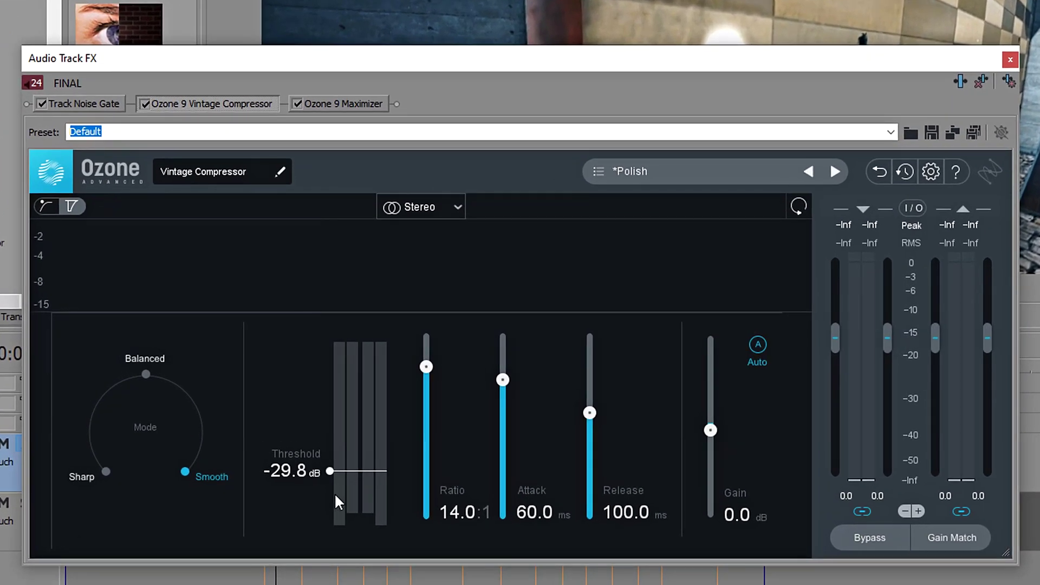
{"action": "left_click", "coordinate": [609, 168]}
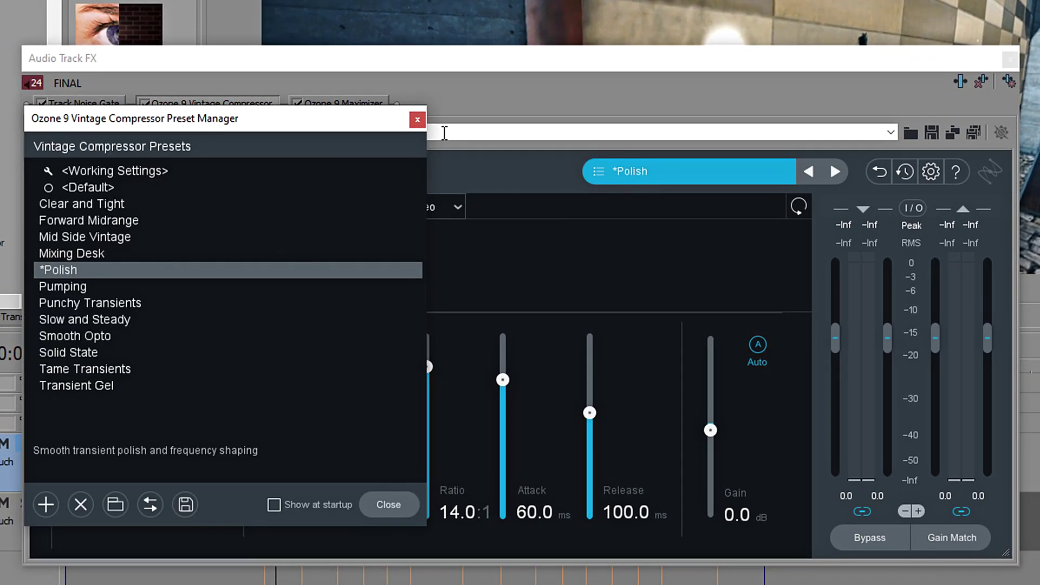
{"action": "left_click", "coordinate": [418, 116]}
{"action": "left_click_drag", "start_coordinate": [290, 62], "coordinate": [402, 44]}
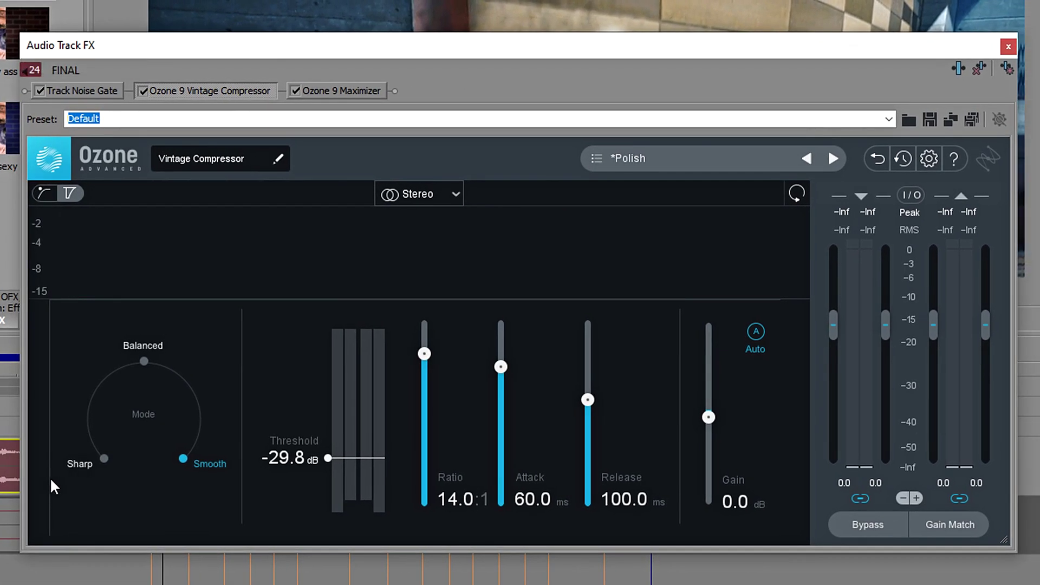
{"action": "left_click", "coordinate": [1, 521]}
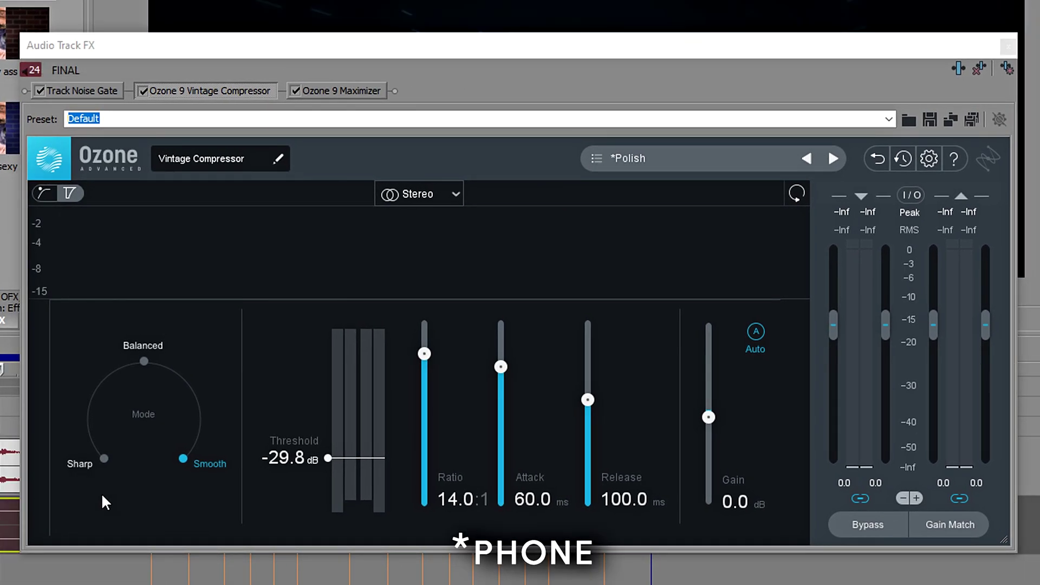
{"action": "key", "text": "space"}
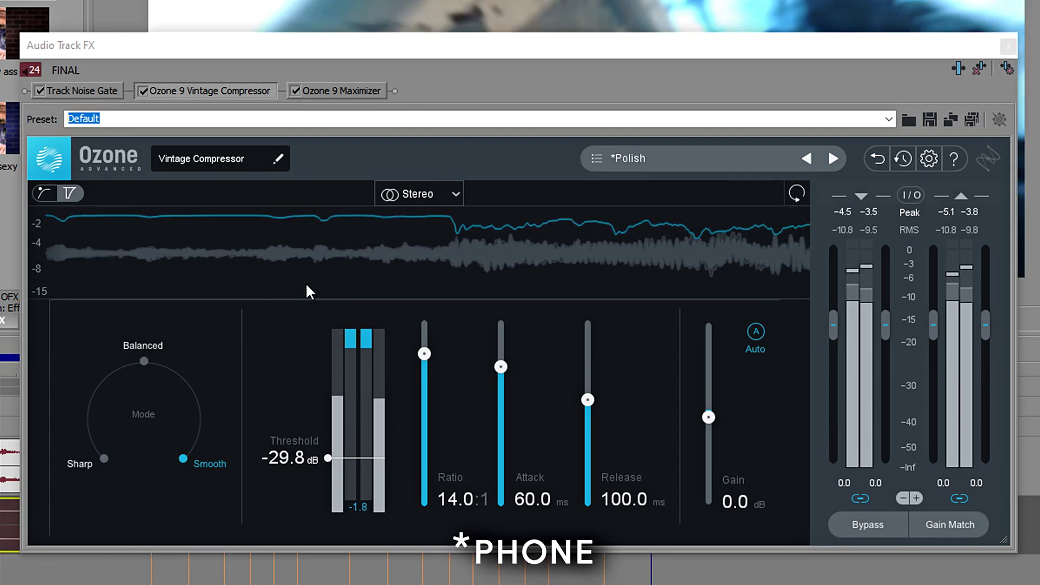
{"action": "left_click", "coordinate": [343, 95]}
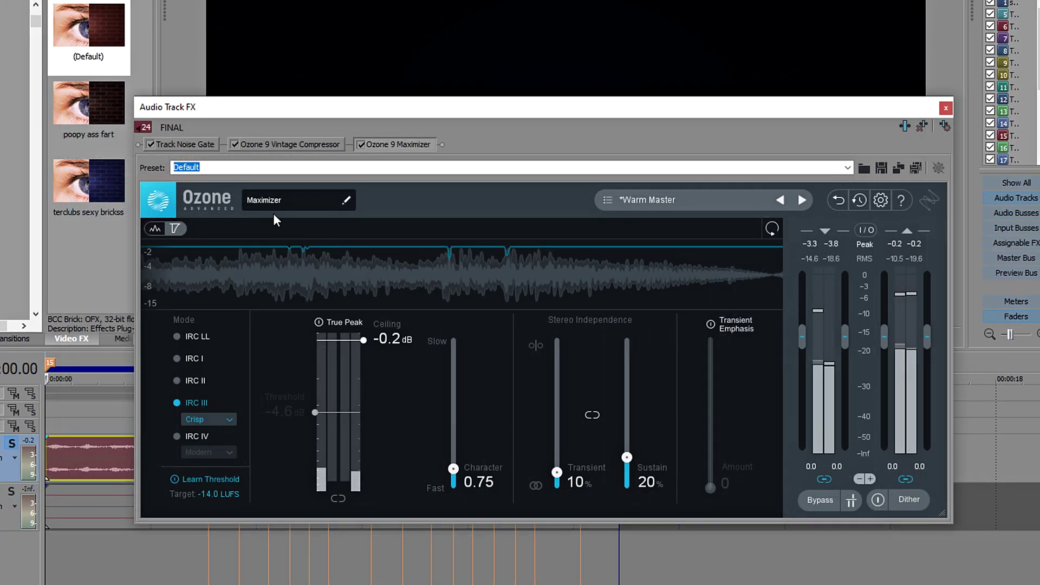
Review the Ozone Maximizer's Warm Master preset and set its ceiling to -0.2 dB
{"action": "left_click", "coordinate": [644, 199]}
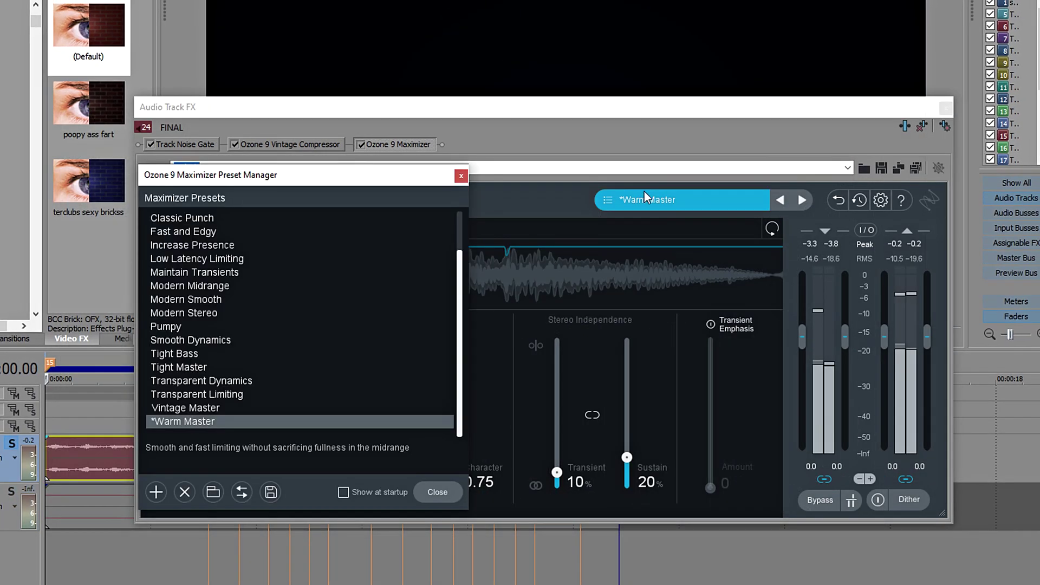
{"action": "left_click", "coordinate": [460, 177]}
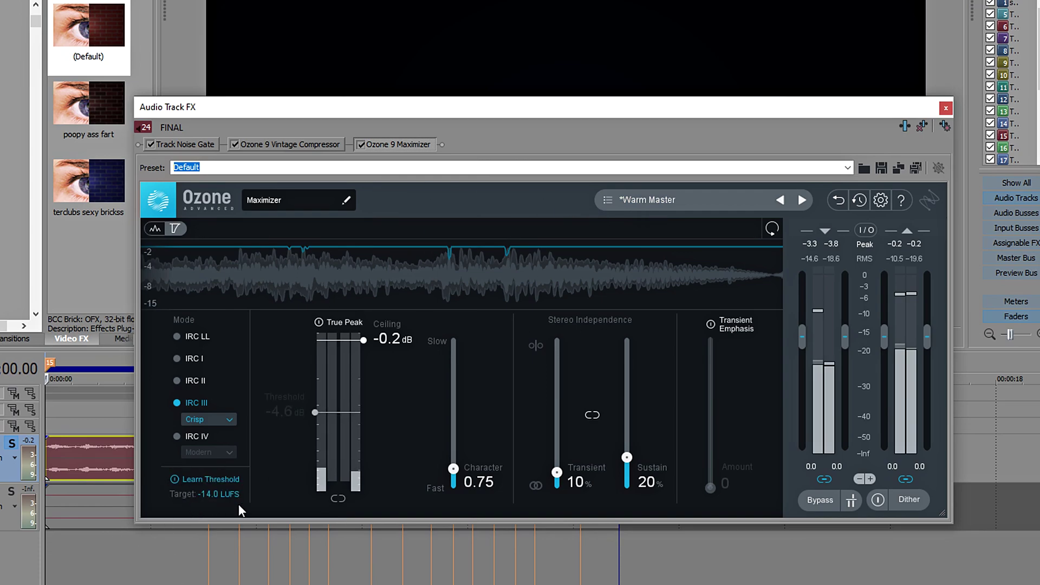
{"action": "left_click_drag", "start_coordinate": [364, 340], "coordinate": [358, 339]}
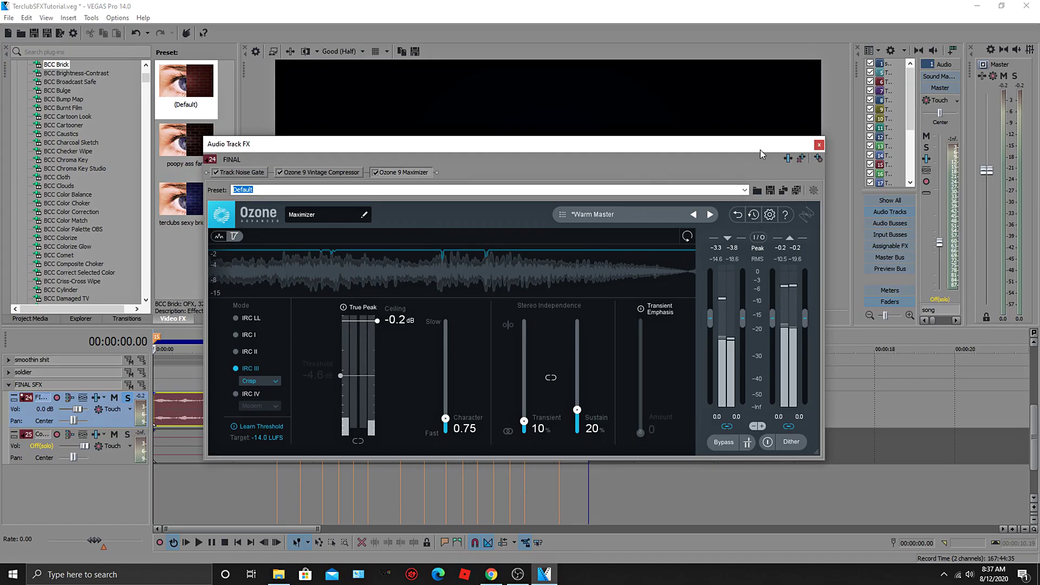
Close the track effects and play the edit from the beginning
{"action": "left_click", "coordinate": [819, 145]}
{"action": "key", "text": "space"}
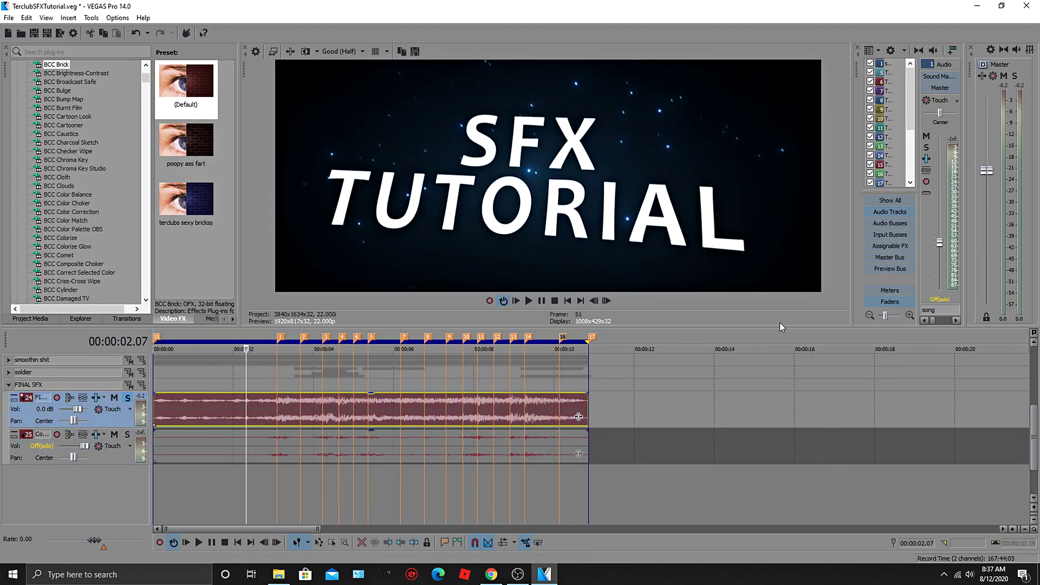
{"action": "left_click", "coordinate": [167, 406]}
{"action": "key", "text": "space"}
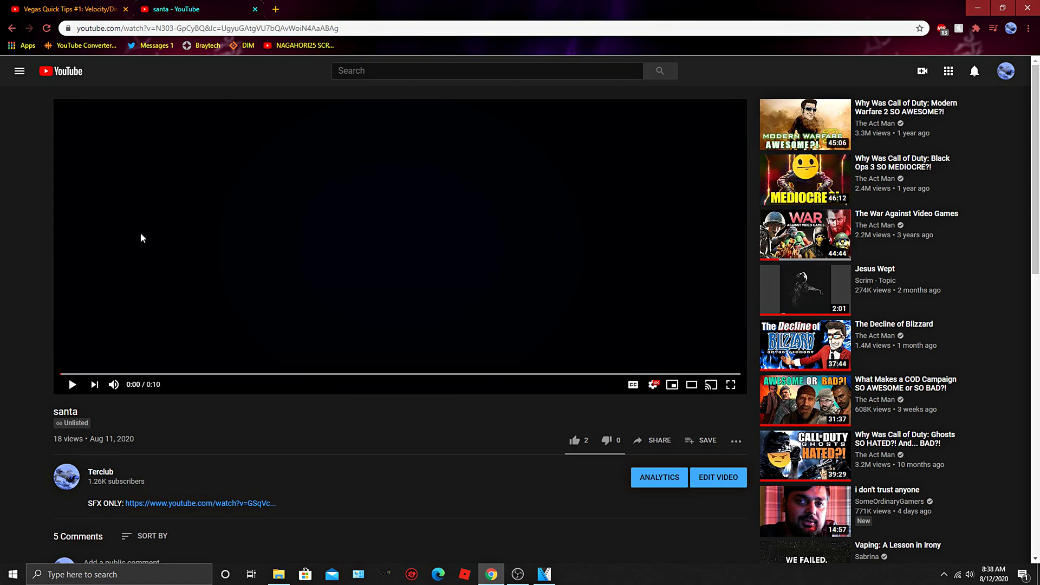
Show Stats for nerds, highlight the 100% / 100% volume reading, then close the overlay
{"action": "right_click", "coordinate": [194, 217]}
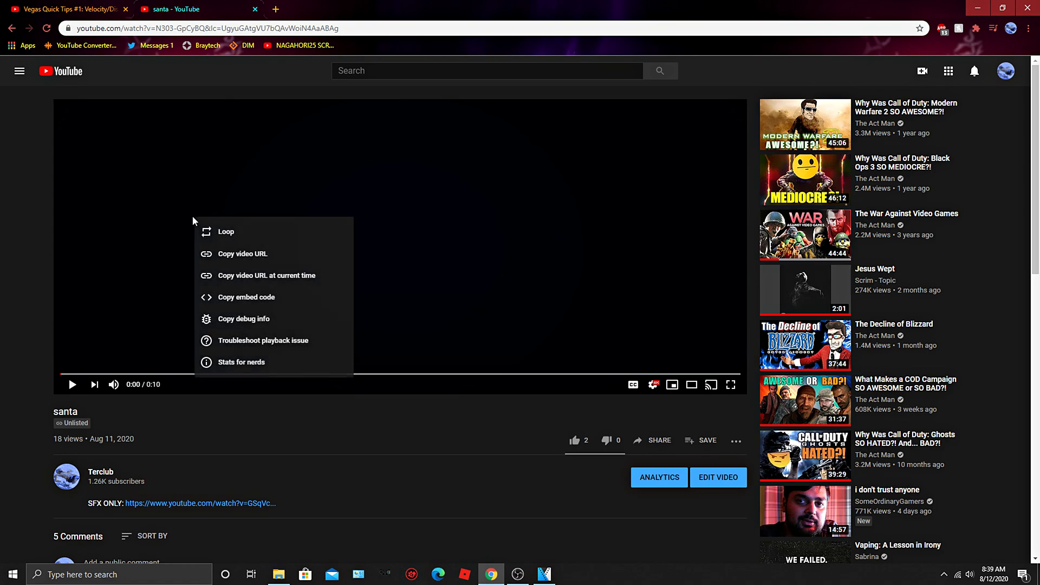
{"action": "left_click", "coordinate": [231, 363]}
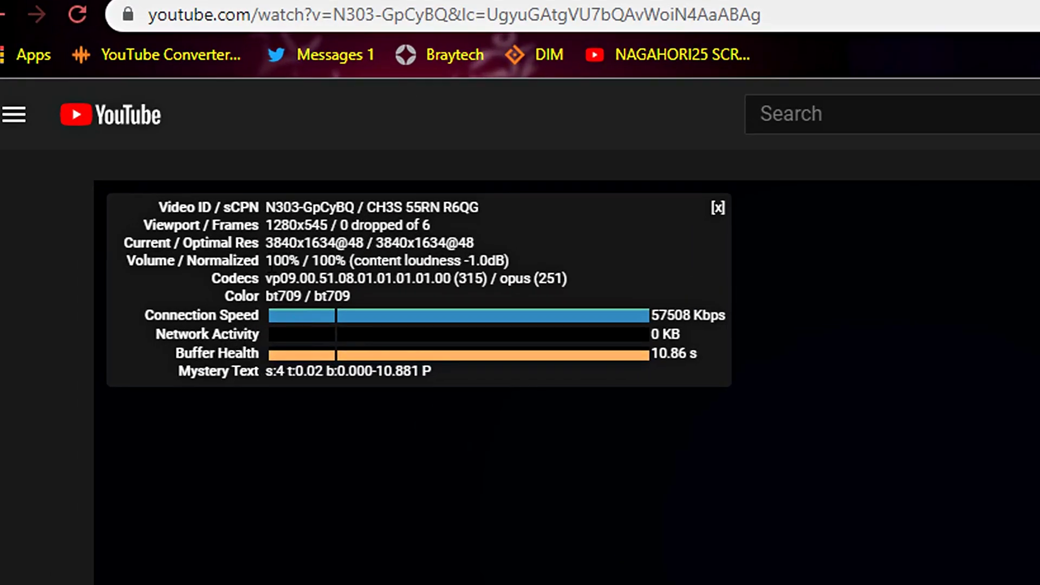
{"action": "left_click_drag", "start_coordinate": [128, 134], "coordinate": [130, 134]}
{"action": "left_click_drag", "start_coordinate": [274, 261], "coordinate": [348, 260]}
{"action": "left_click", "coordinate": [324, 436]}
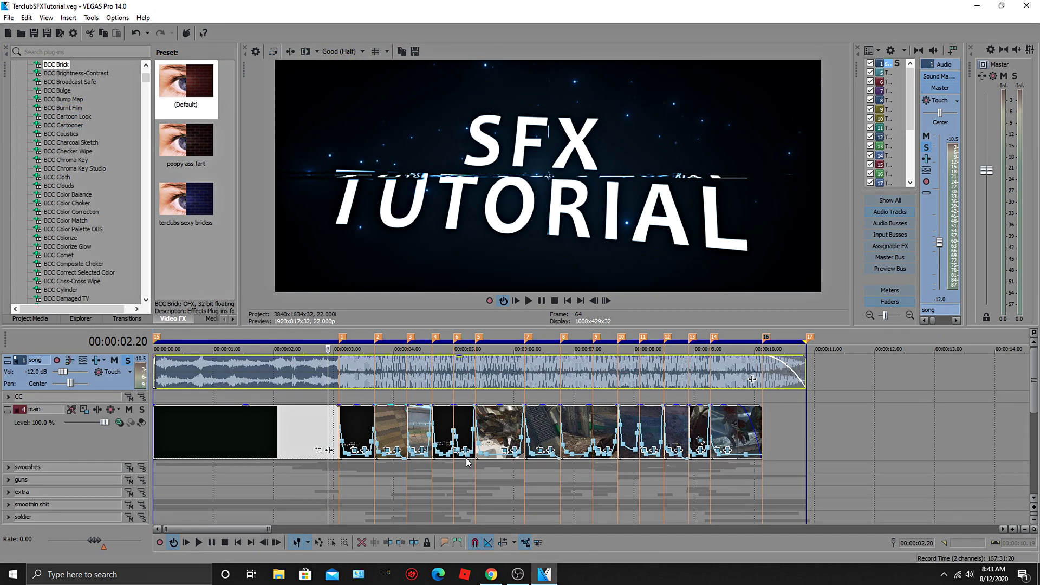